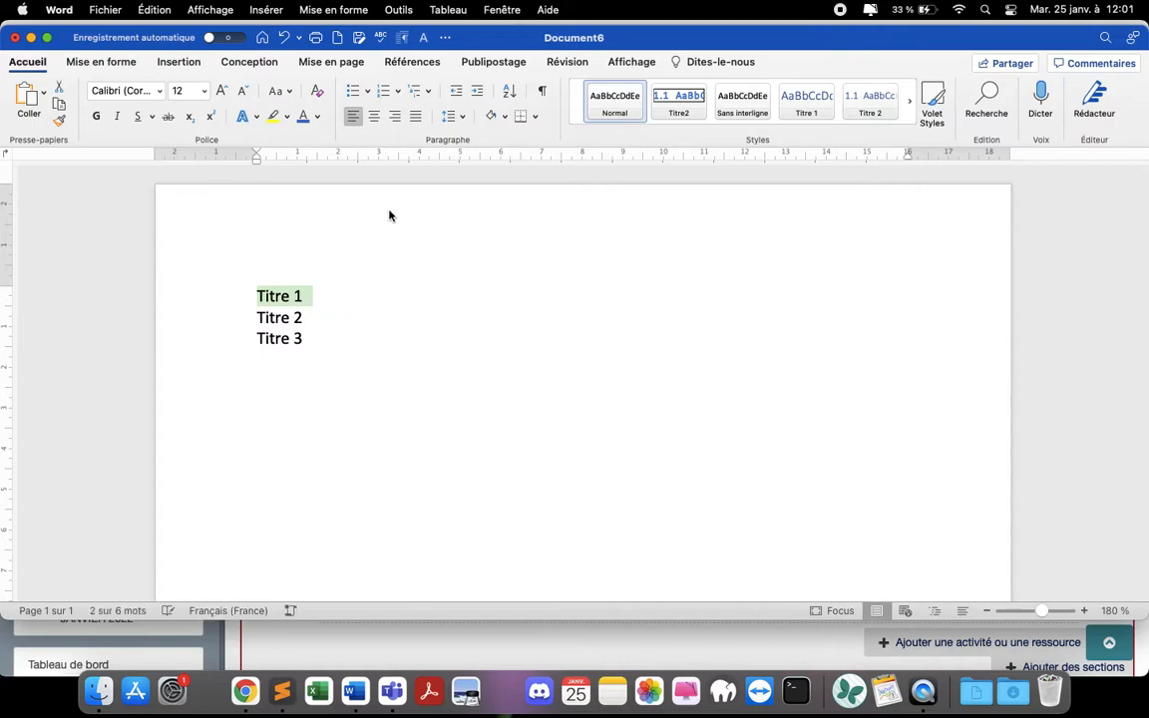
# Define a new multilevel list for the Titre 1 line with level 1 numbered in the I, II, III style.
pyautogui.click(427, 91)
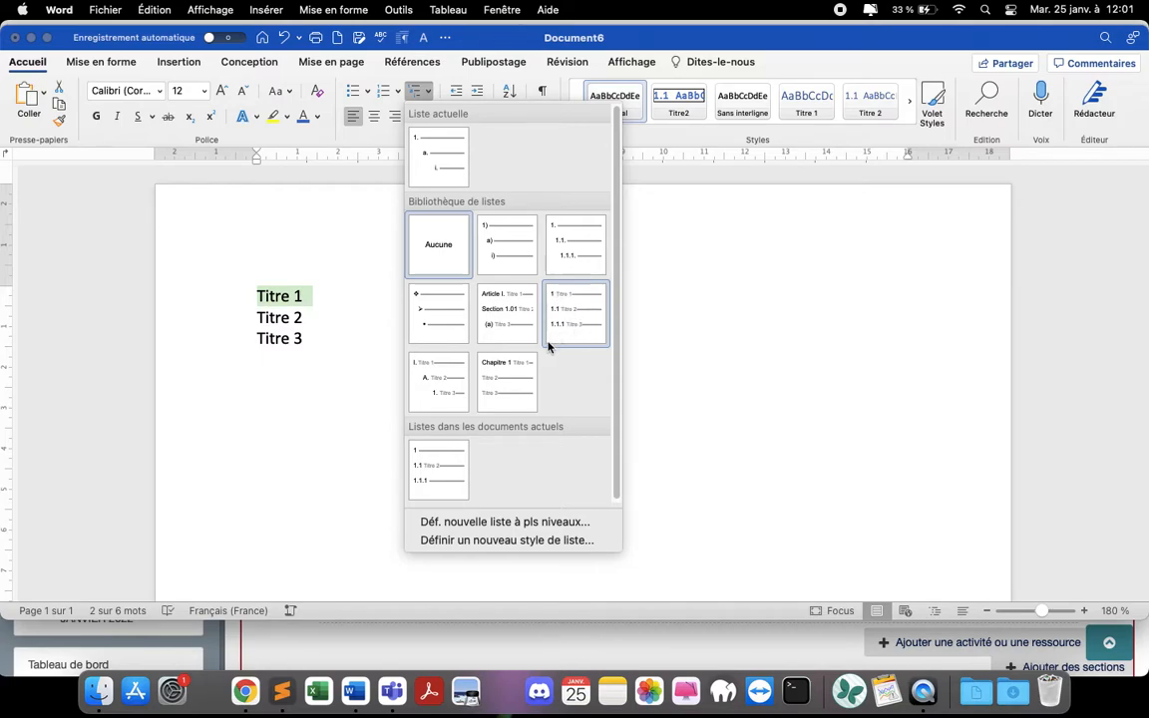
pyautogui.click(503, 522)
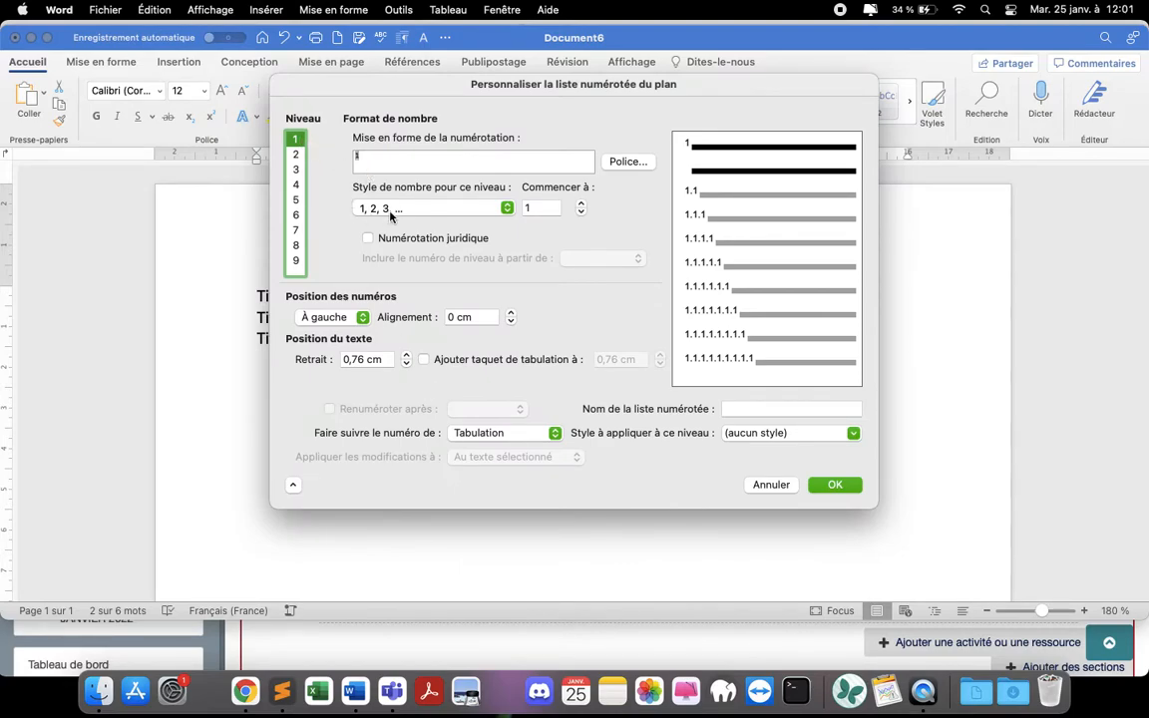
pyautogui.click(398, 210)
pyautogui.click(399, 225)
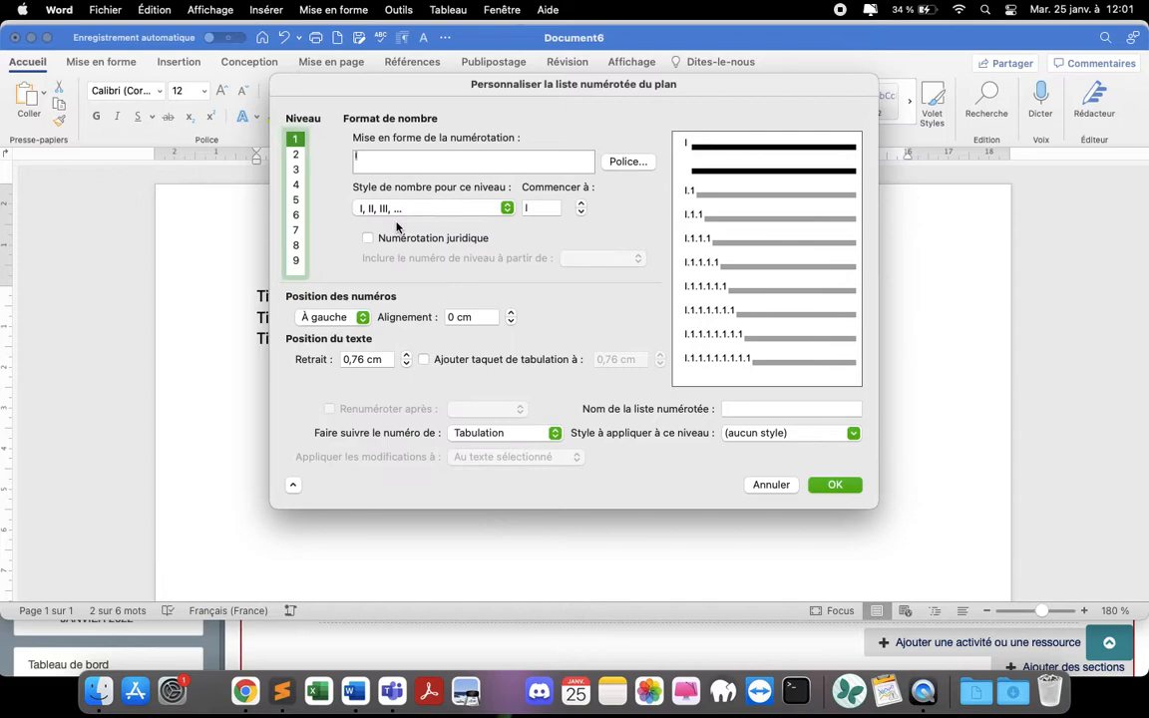
# Set the number format of list level 2 to 1.1 instead of the Roman-numeral prefix.
pyautogui.click(295, 155)
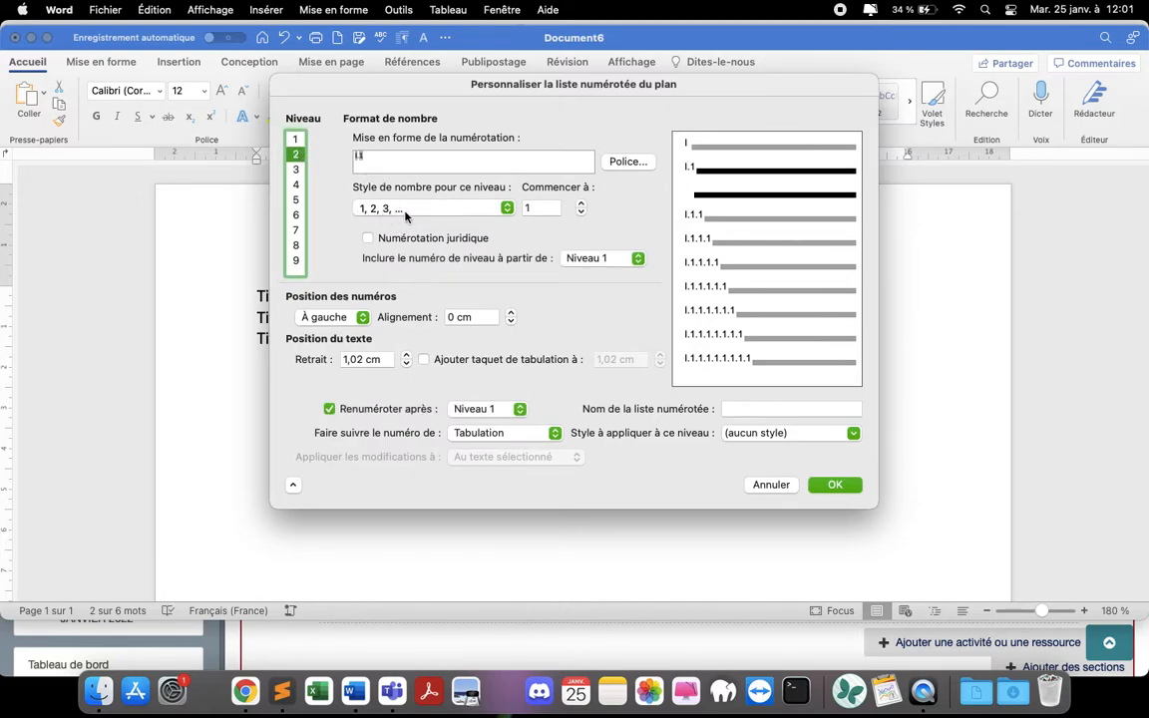
pyautogui.click(359, 159)
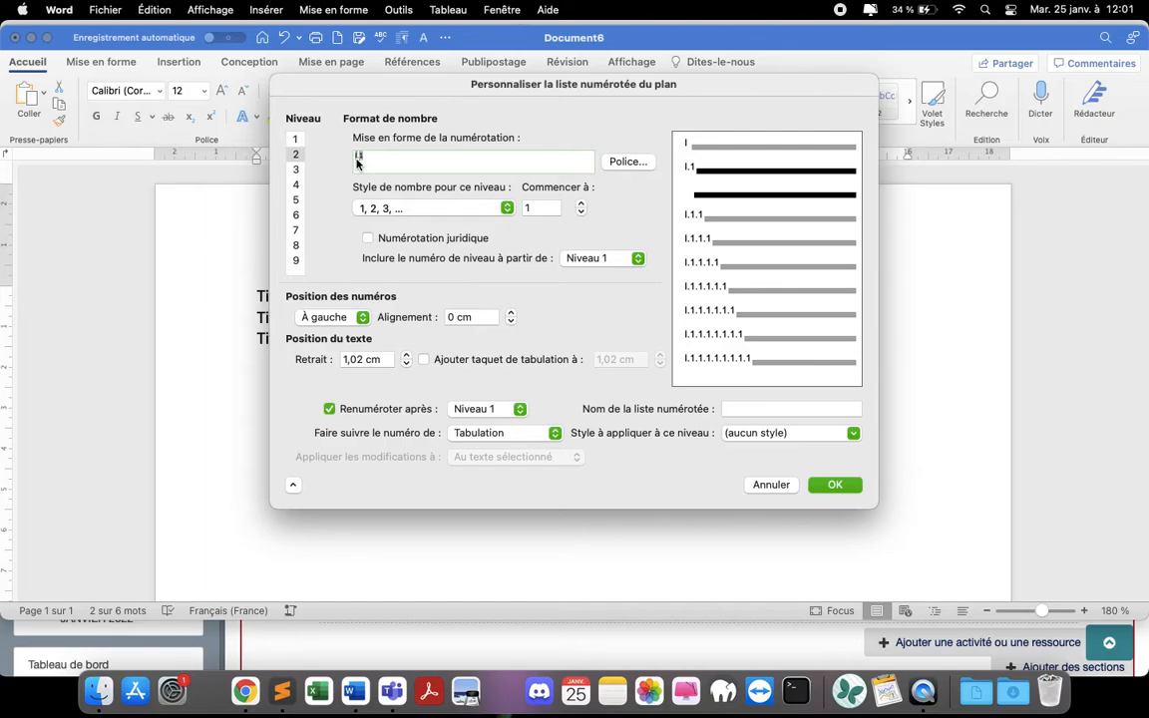
pyautogui.write('1')
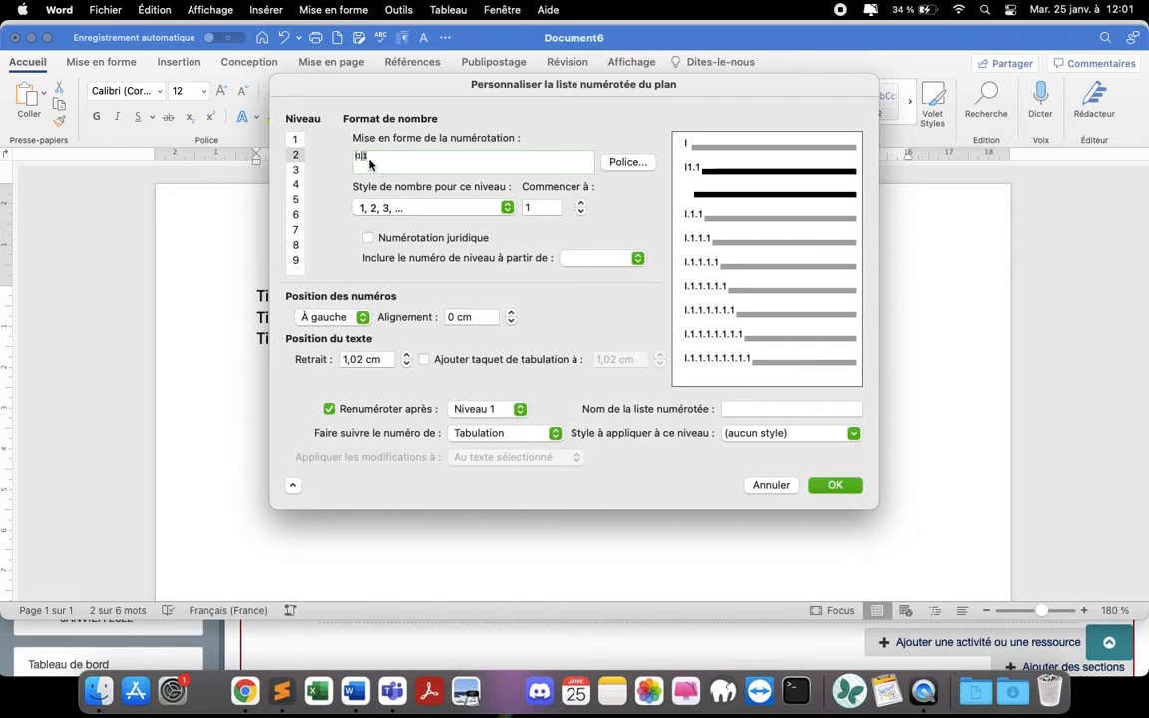
pyautogui.press('BackSpace')
pyautogui.press('BackSpace')
pyautogui.write('1')
pyautogui.press('BackSpace')
pyautogui.press('BackSpace')
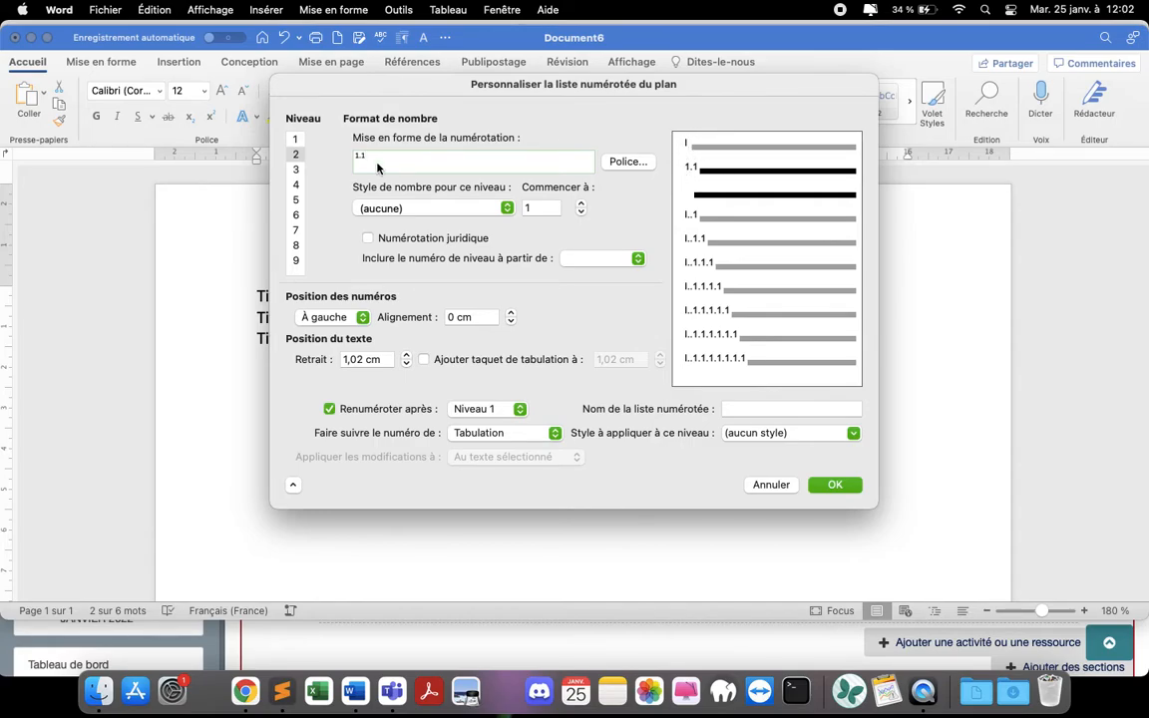
# Set the number format of list level 3 to 1.1.1 and apply the new multilevel list to the Titre 1 line.
pyautogui.click(296, 171)
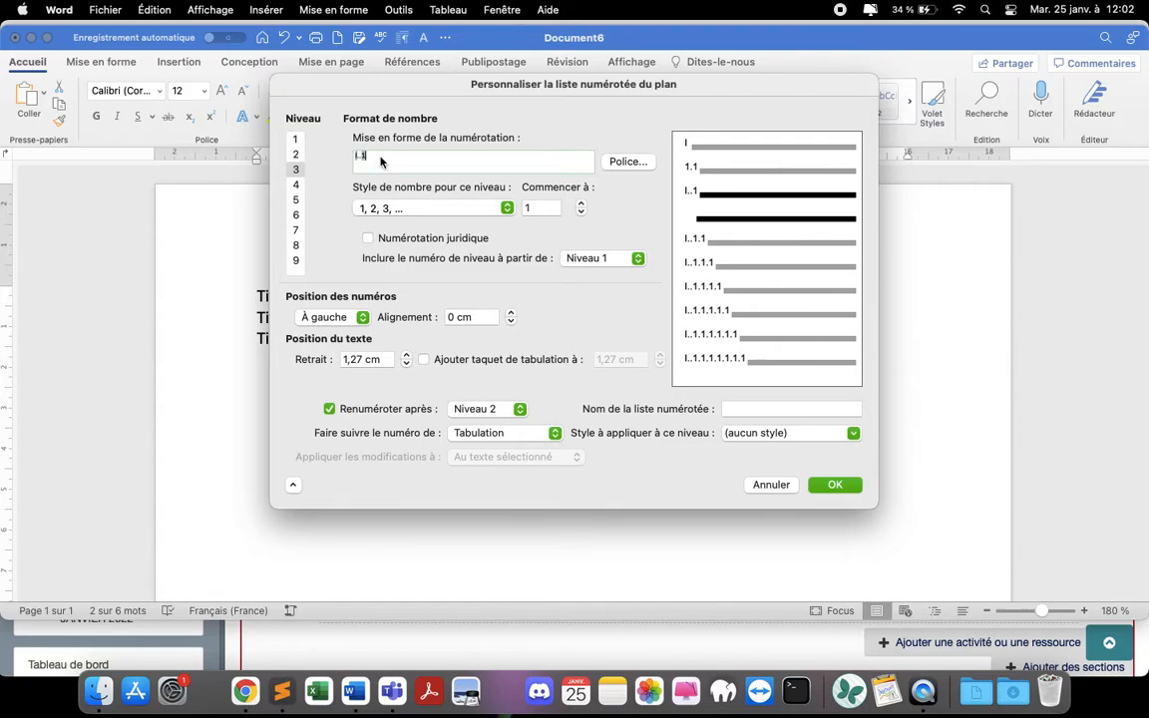
pyautogui.click(380, 163)
pyautogui.press('BackSpace')
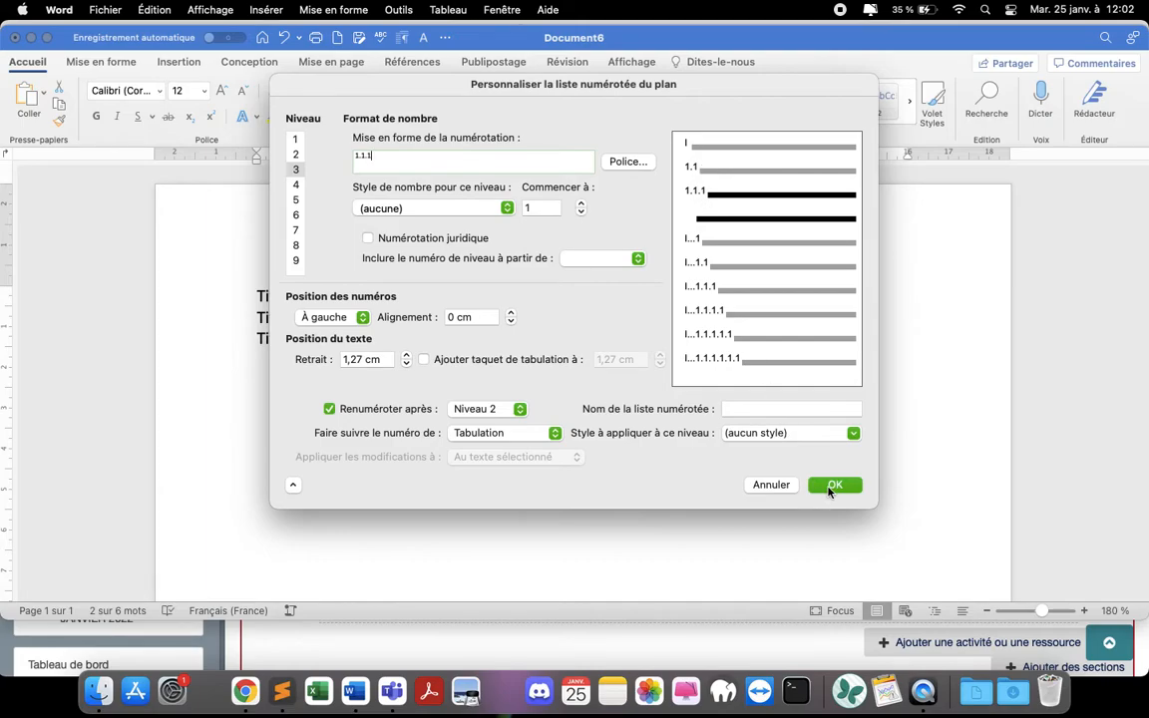
pyautogui.click(829, 487)
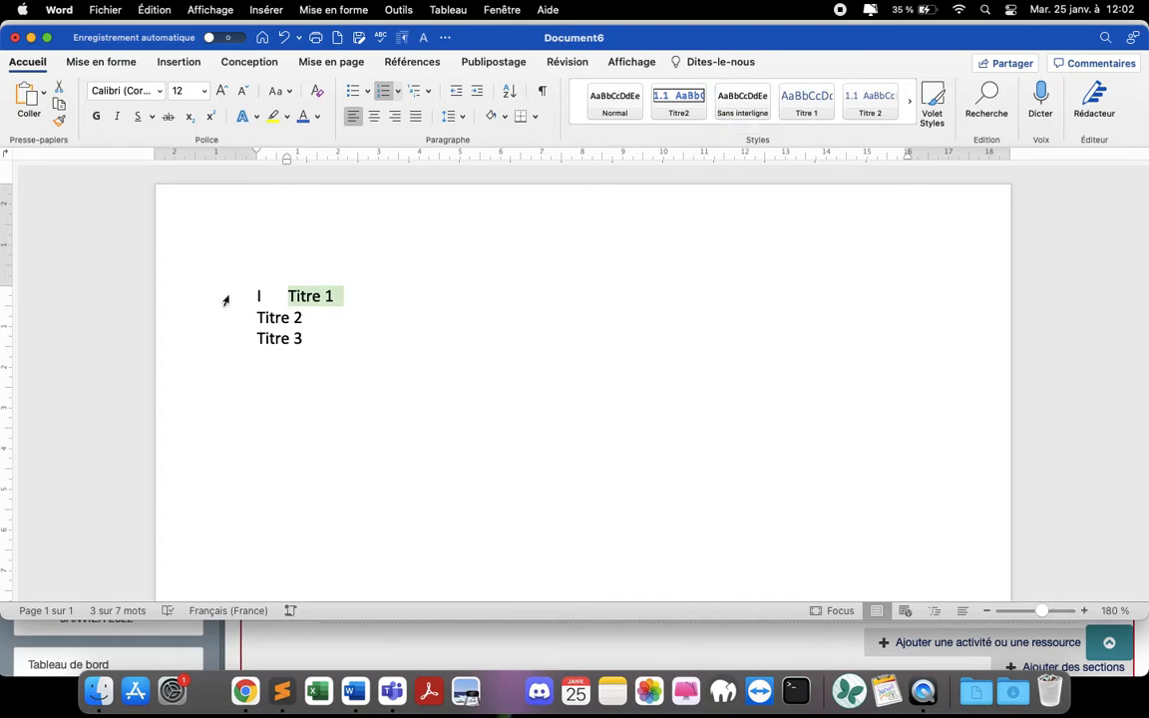
pyautogui.click(420, 91)
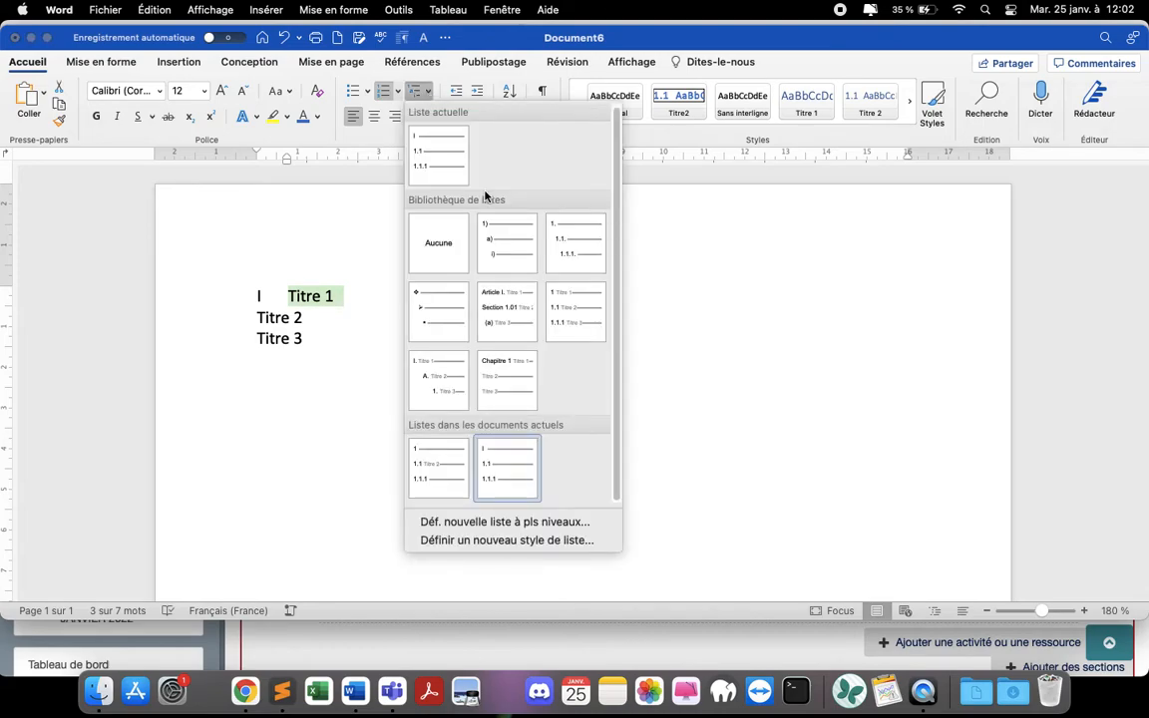
pyautogui.click(449, 160)
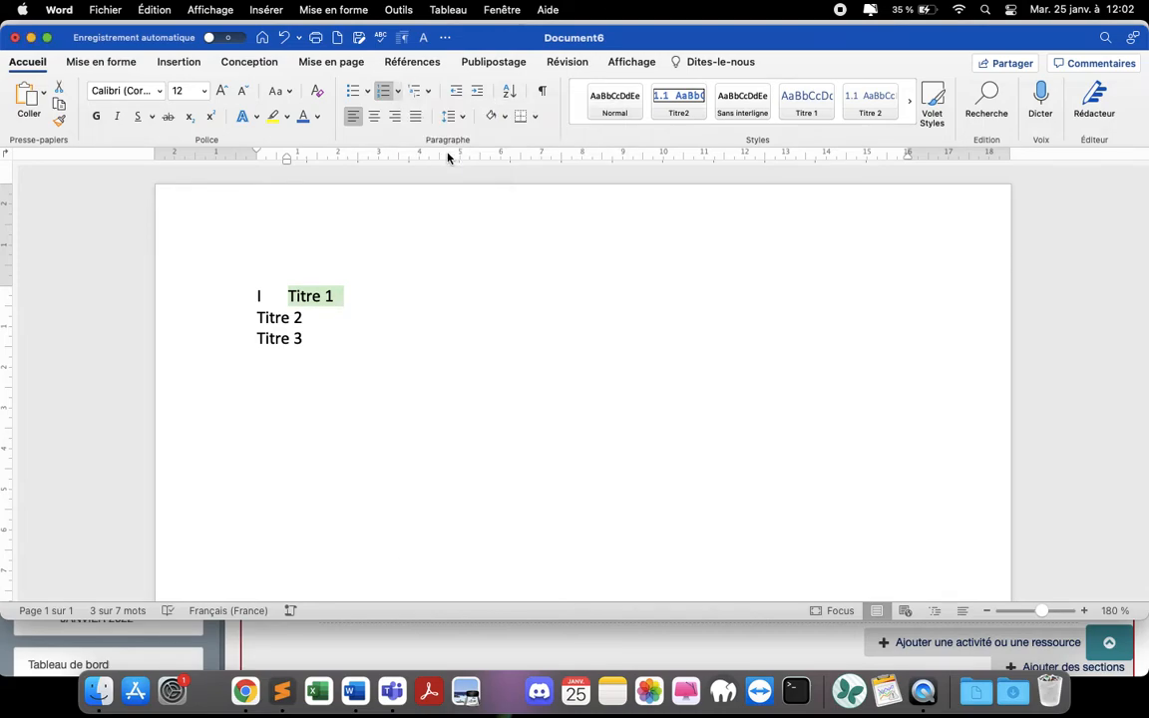
# Apply the Titre 2 heading style to the second line of the document.
pyautogui.click(227, 323)
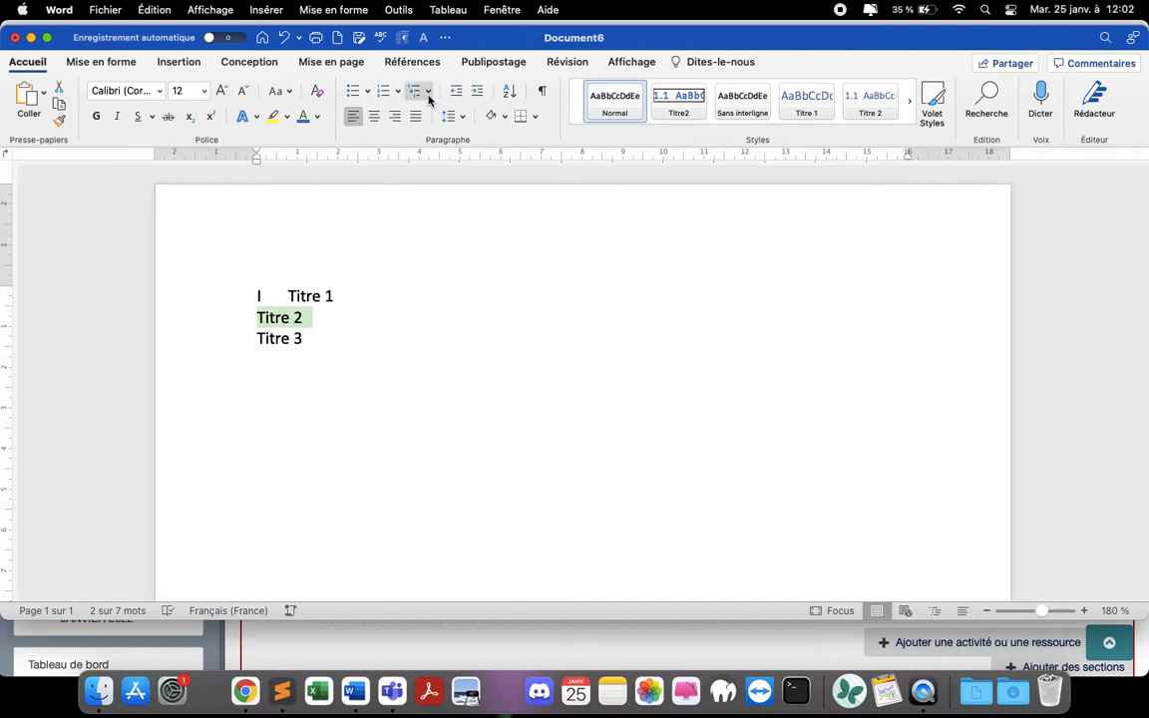
pyautogui.click(427, 95)
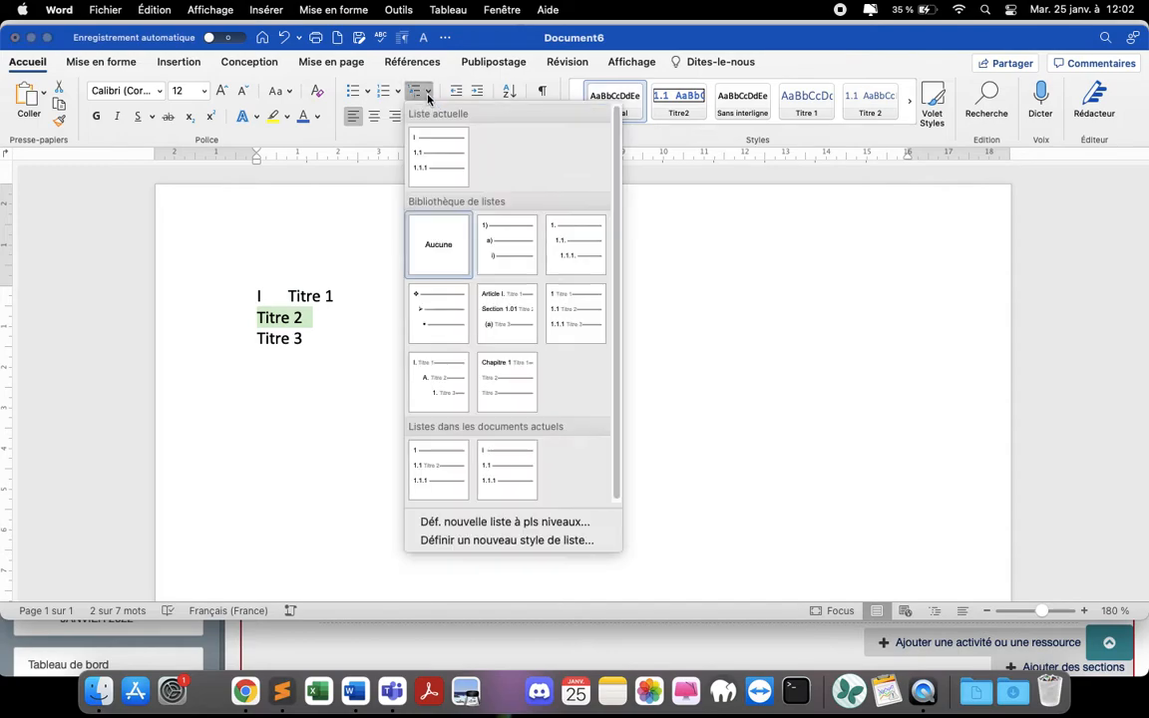
pyautogui.click(866, 108)
pyautogui.click(866, 108)
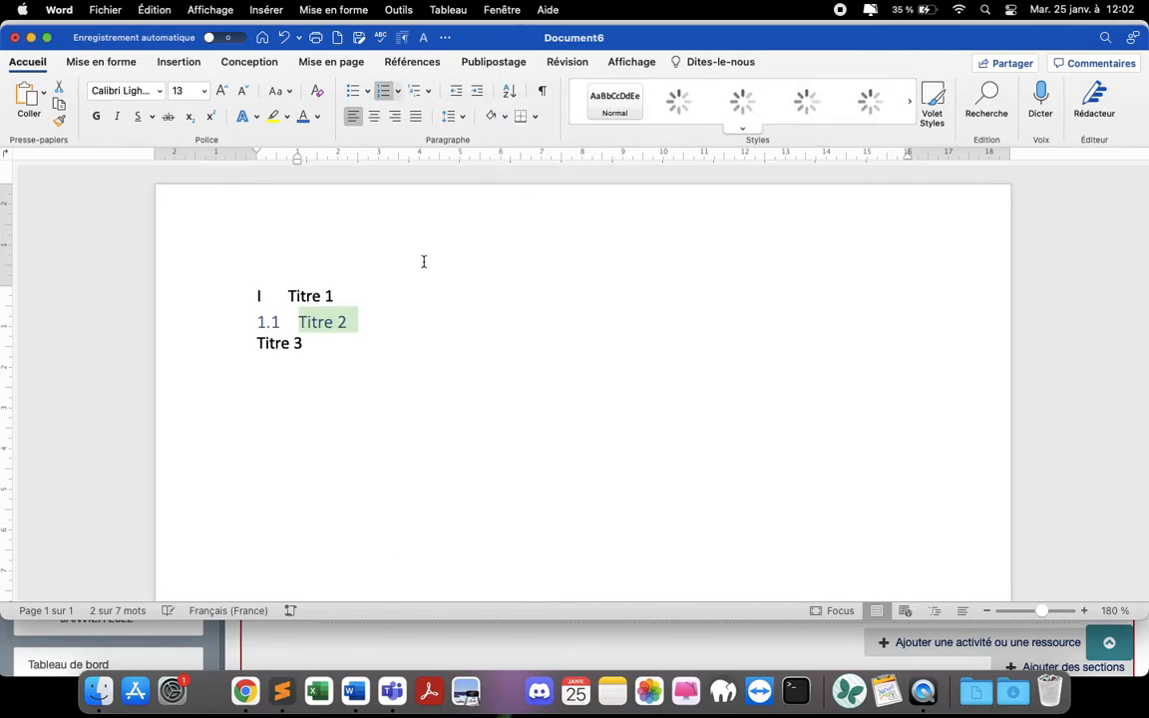
# Apply the Titre 3 heading style to the third line and number it 1.1.1.
pyautogui.click(202, 349)
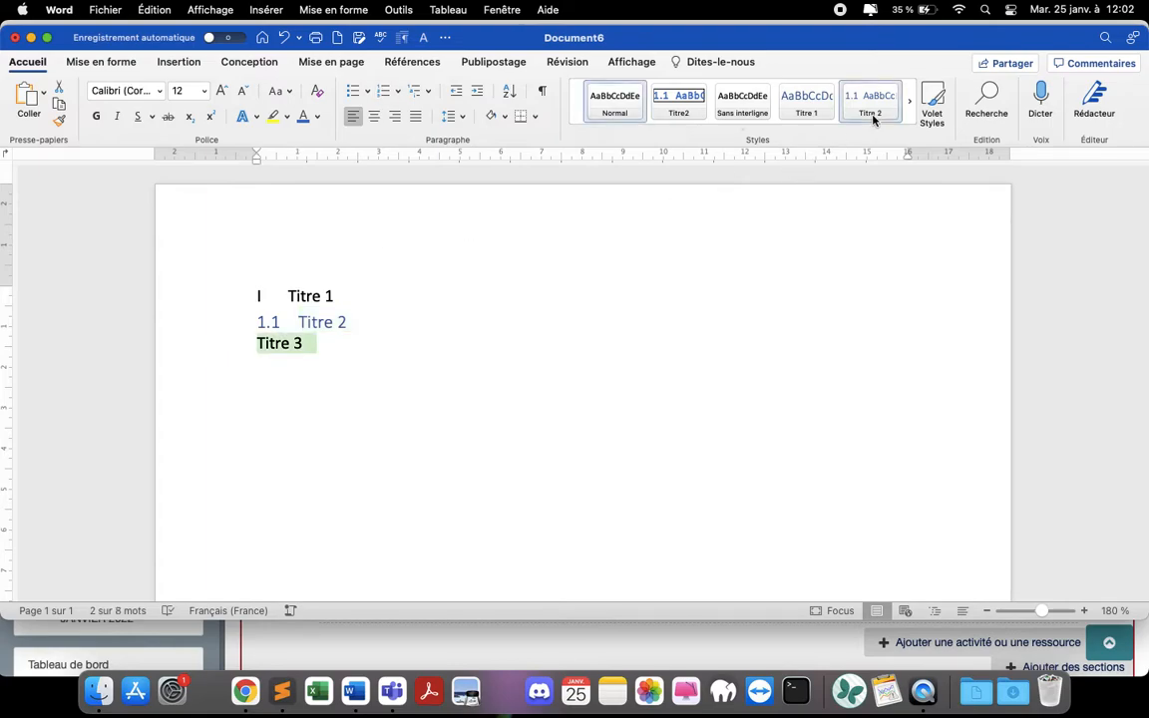
pyautogui.click(746, 130)
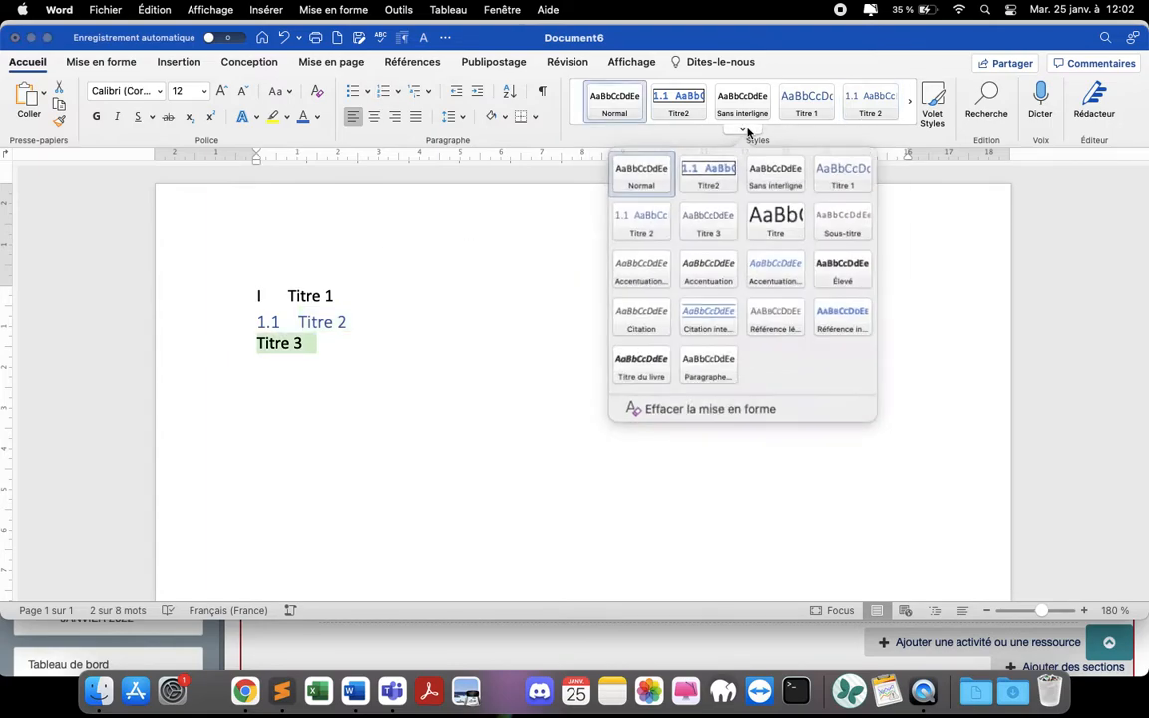
pyautogui.click(718, 220)
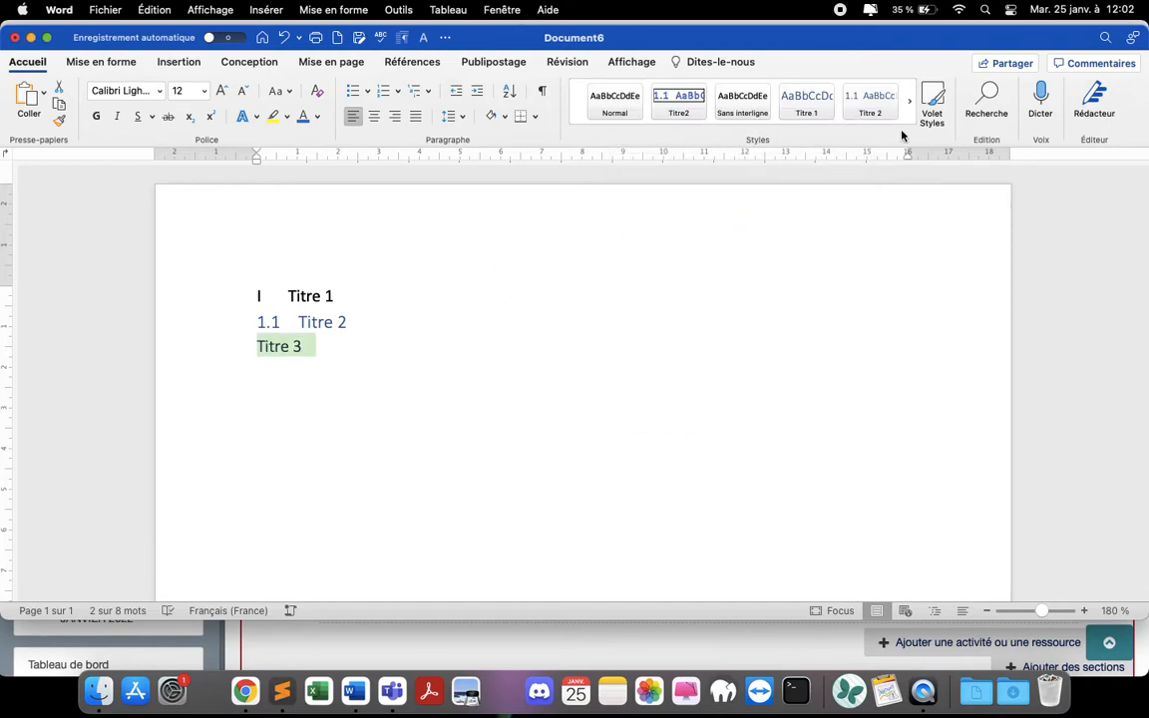
pyautogui.click(416, 91)
pyautogui.click(439, 160)
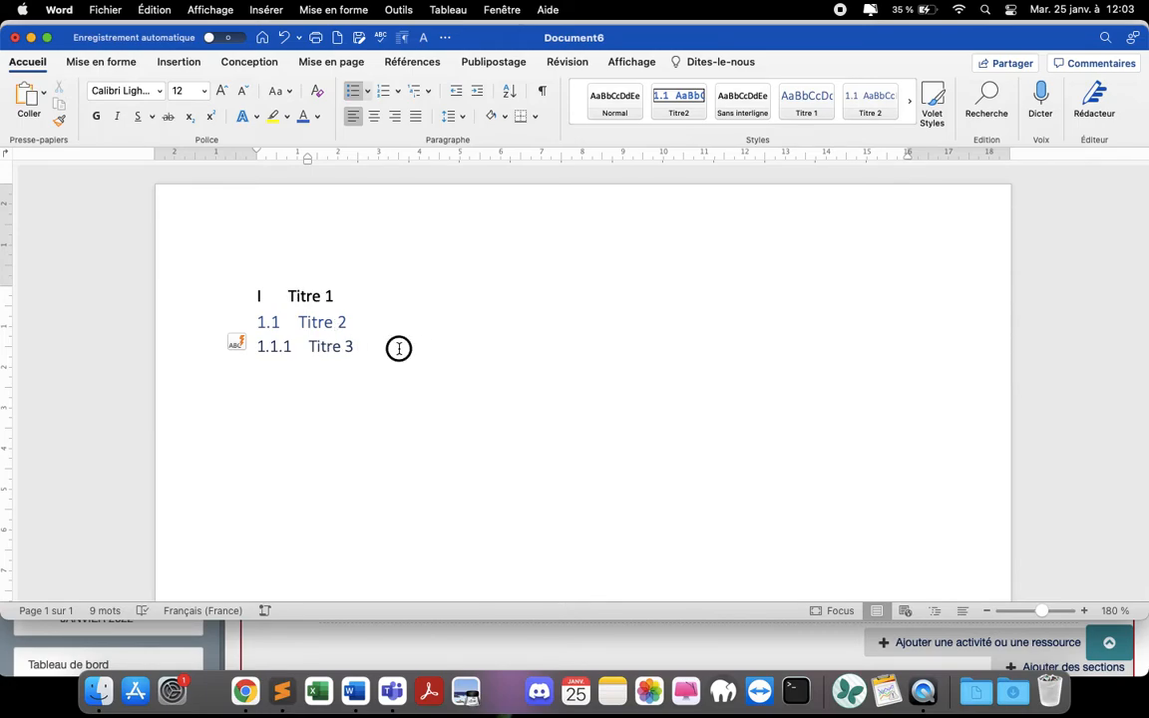
# Add an empty line below the Titre 3 heading and try to continue the numbering with the autocorrect option.
pyautogui.press('Return')
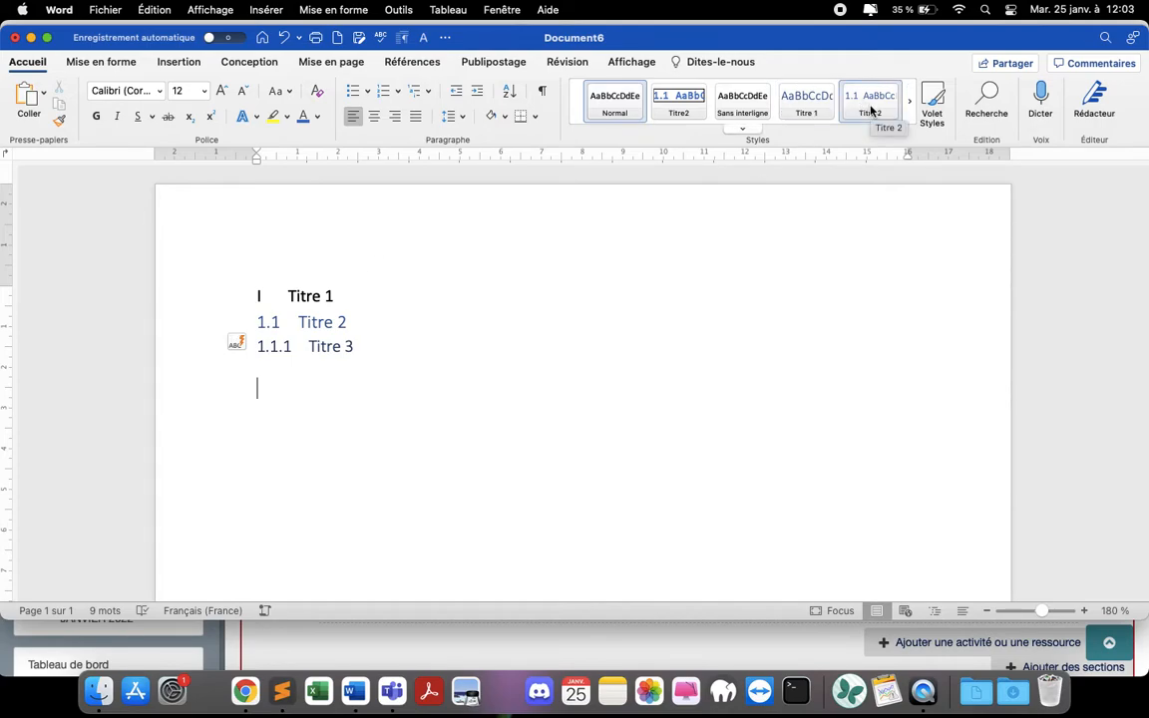
pyautogui.press('Return')
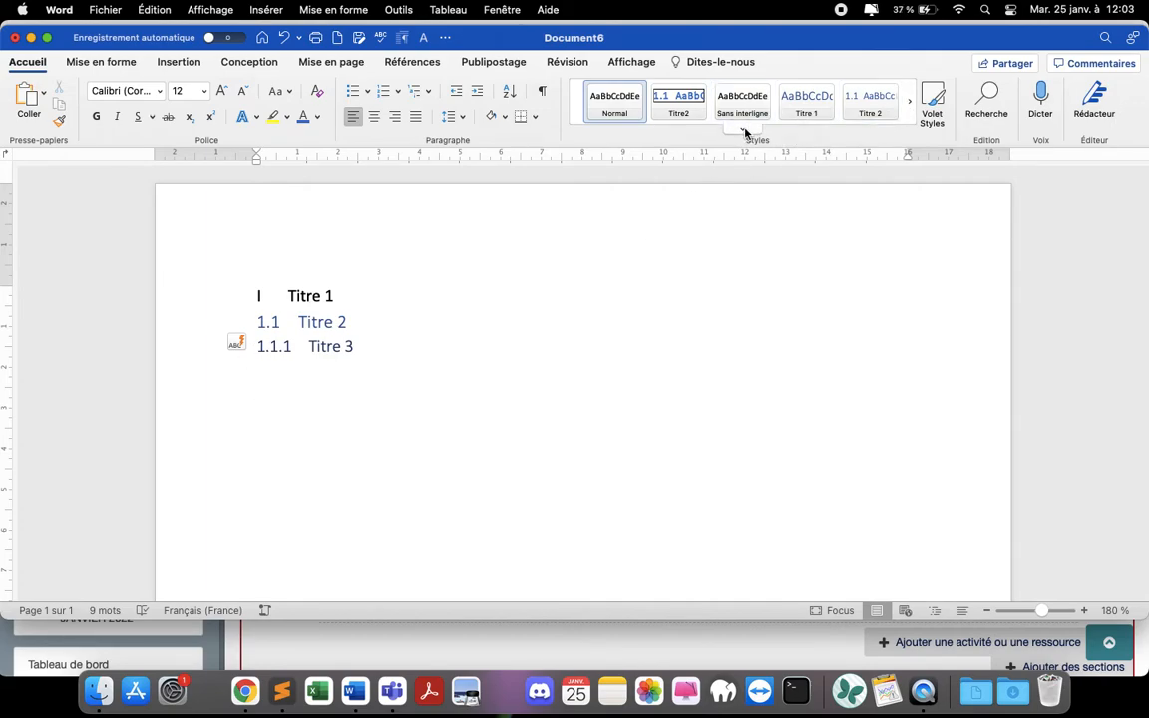
pyautogui.click(742, 130)
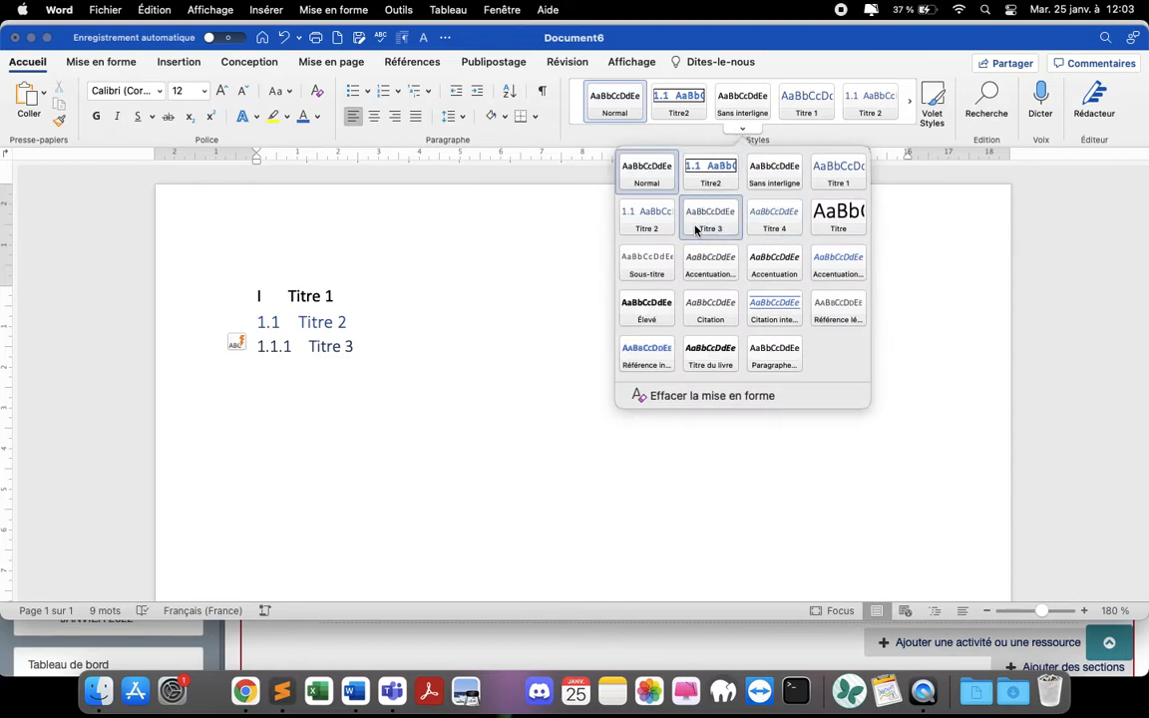
pyautogui.click(372, 354)
pyautogui.click(239, 343)
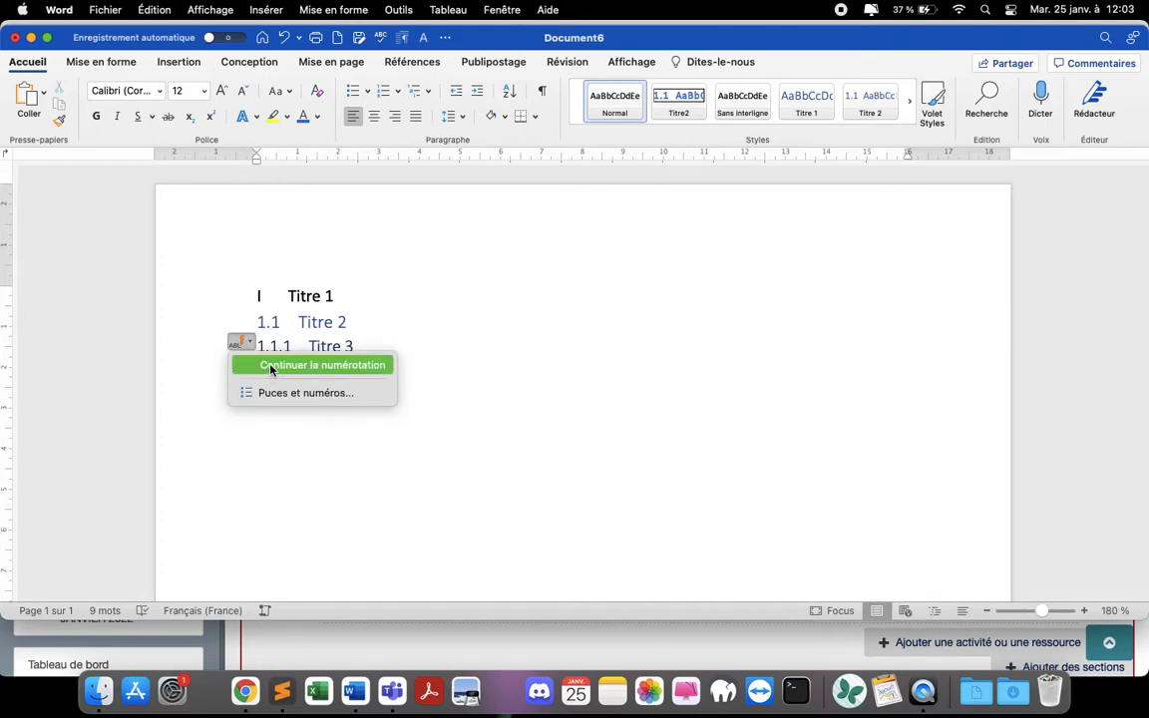
pyautogui.click(261, 364)
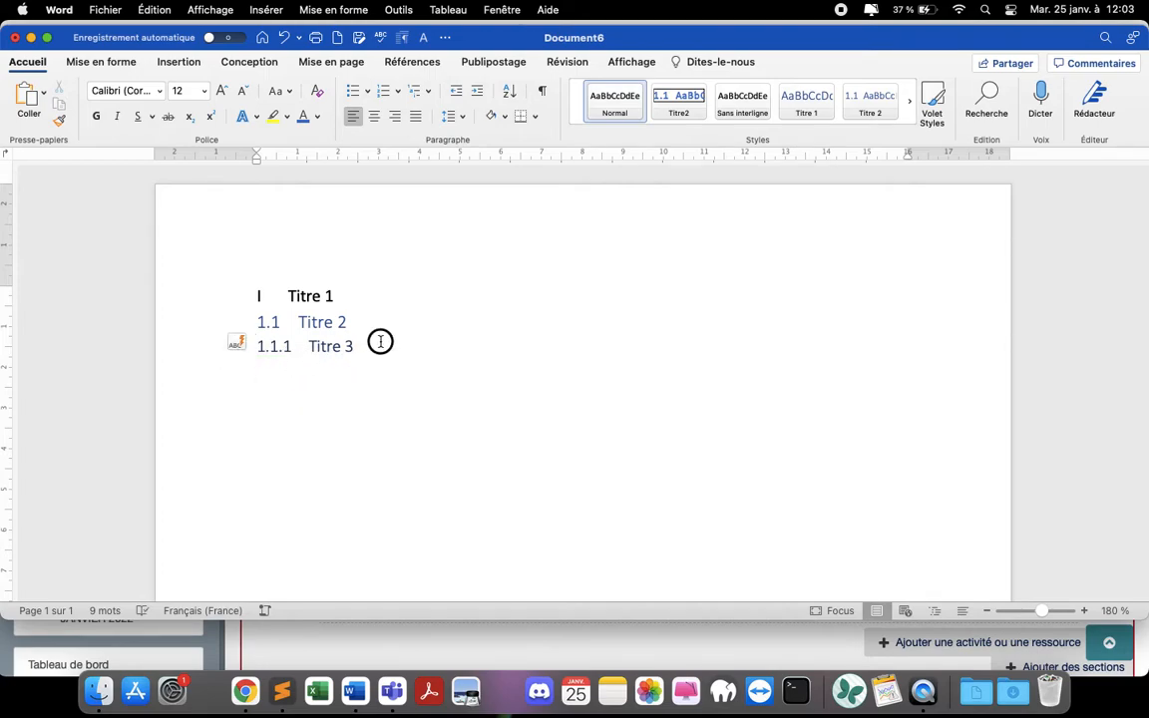
# Update the Titre 3 style to match the numbered Titre 3 line.
pyautogui.moveTo(385, 340); pyautogui.dragTo(239, 346)
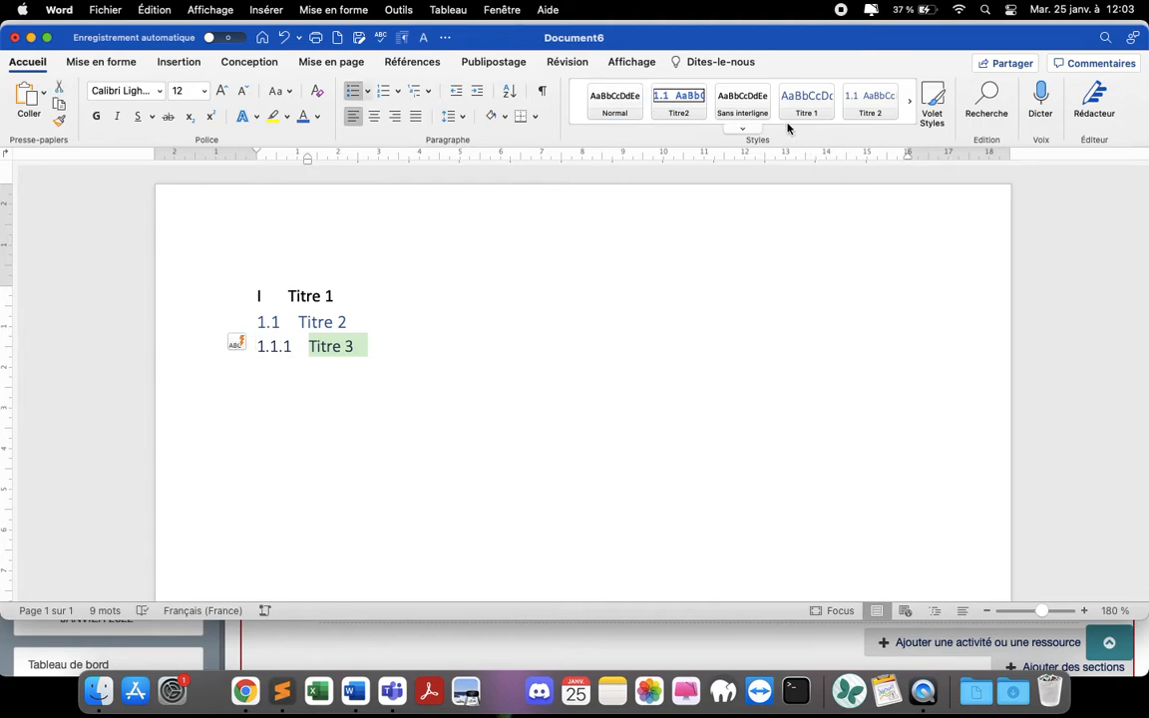
pyautogui.click(748, 130)
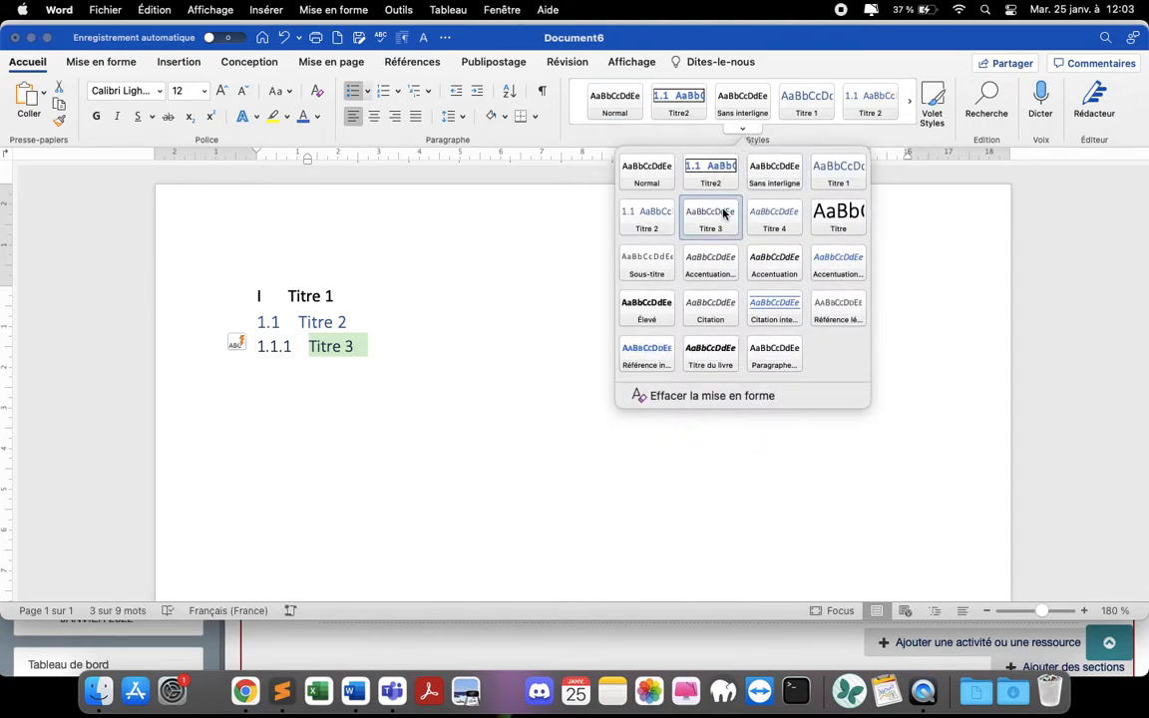
pyautogui.rightClick(726, 214)
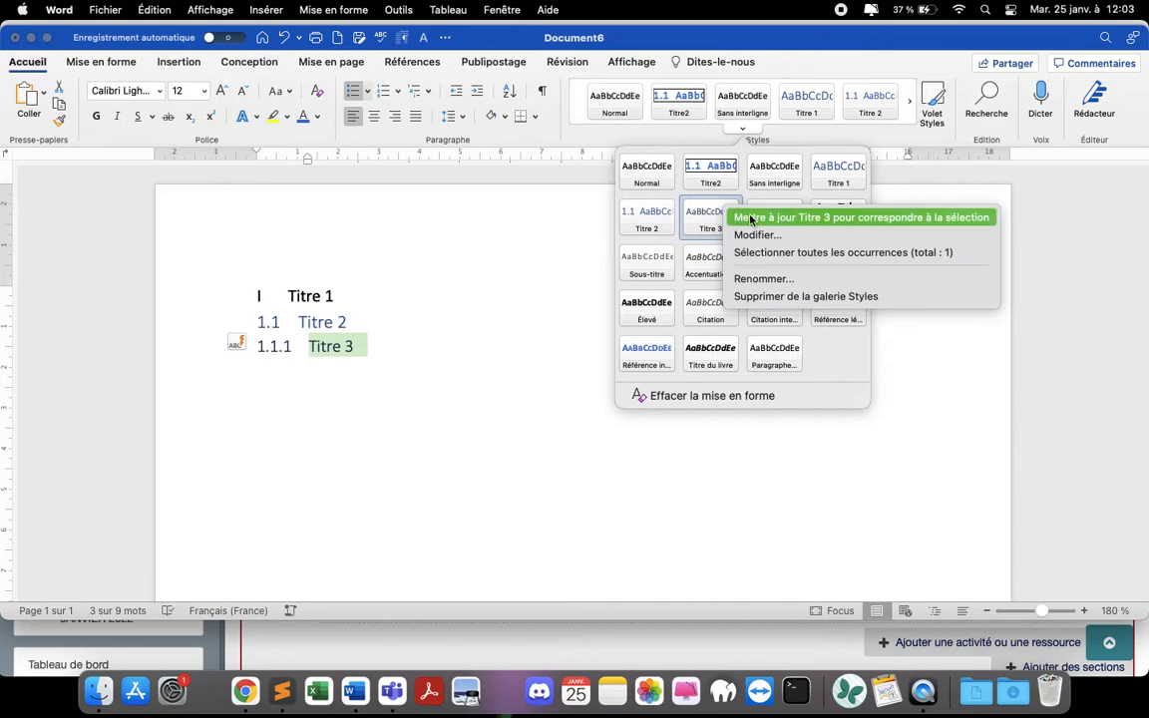
pyautogui.click(758, 218)
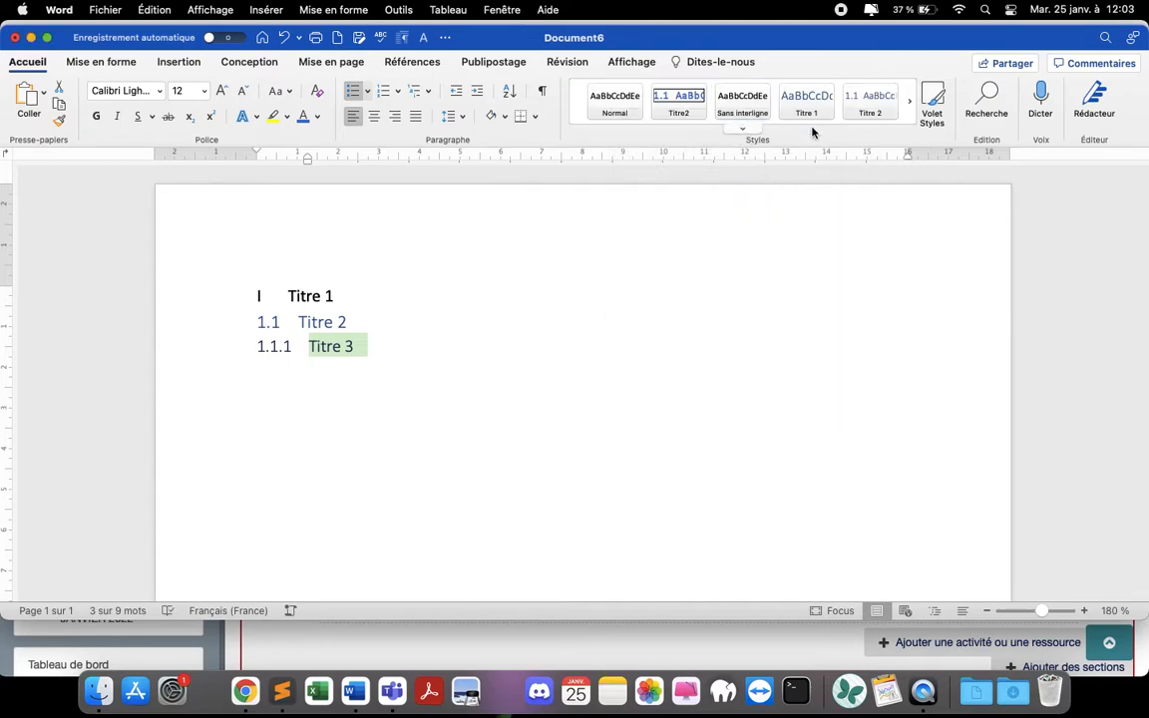
# Update the Titre 1 style to match the Roman-numbered Titre 1 line.
pyautogui.click(225, 297)
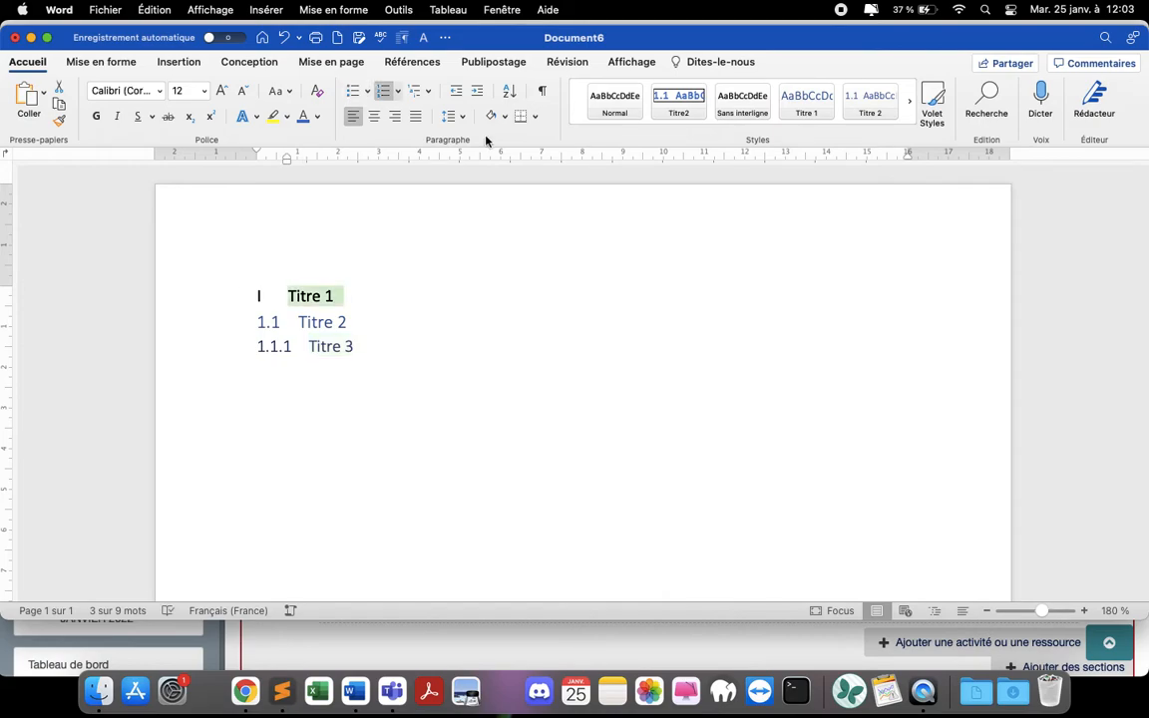
pyautogui.rightClick(816, 116)
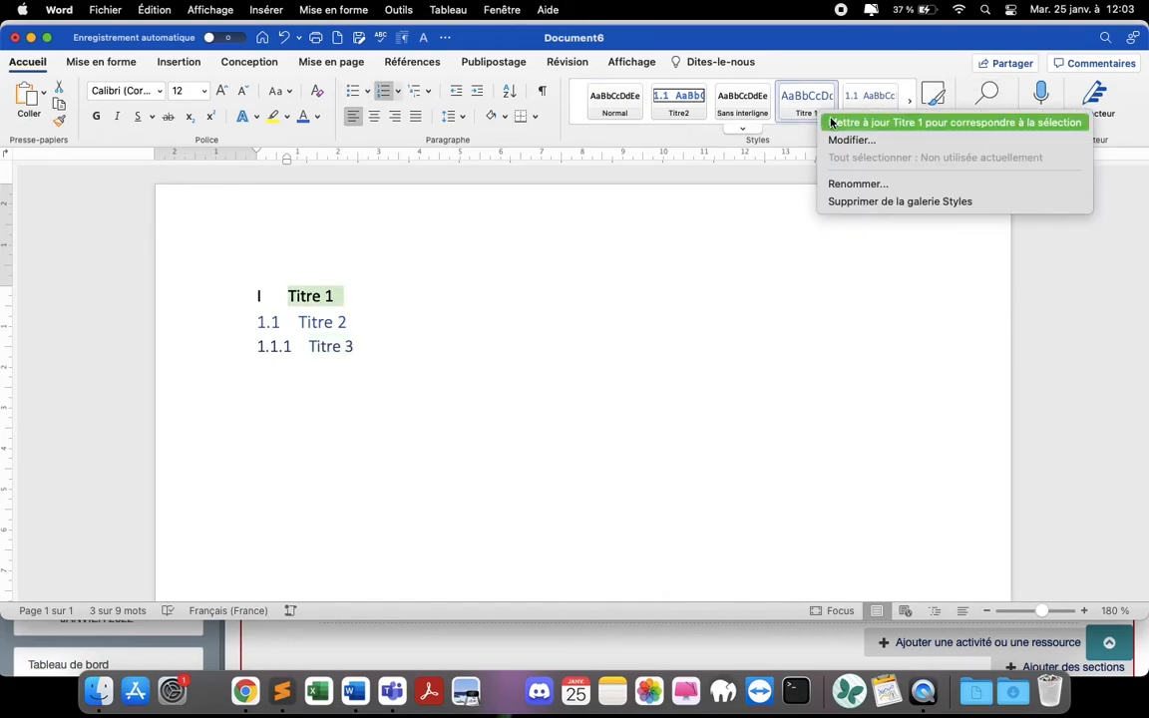
pyautogui.click(838, 192)
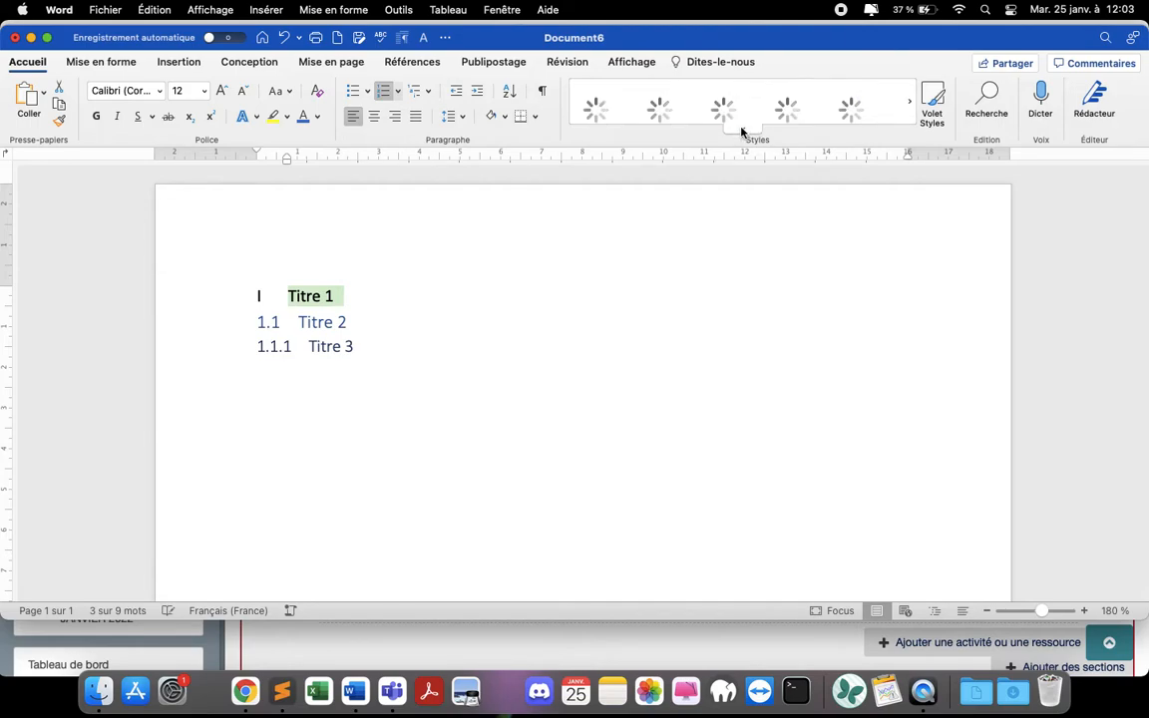
# Review the numbering of the heading styles in the style gallery and the options for the Titre 1 style.
pyautogui.click(742, 128)
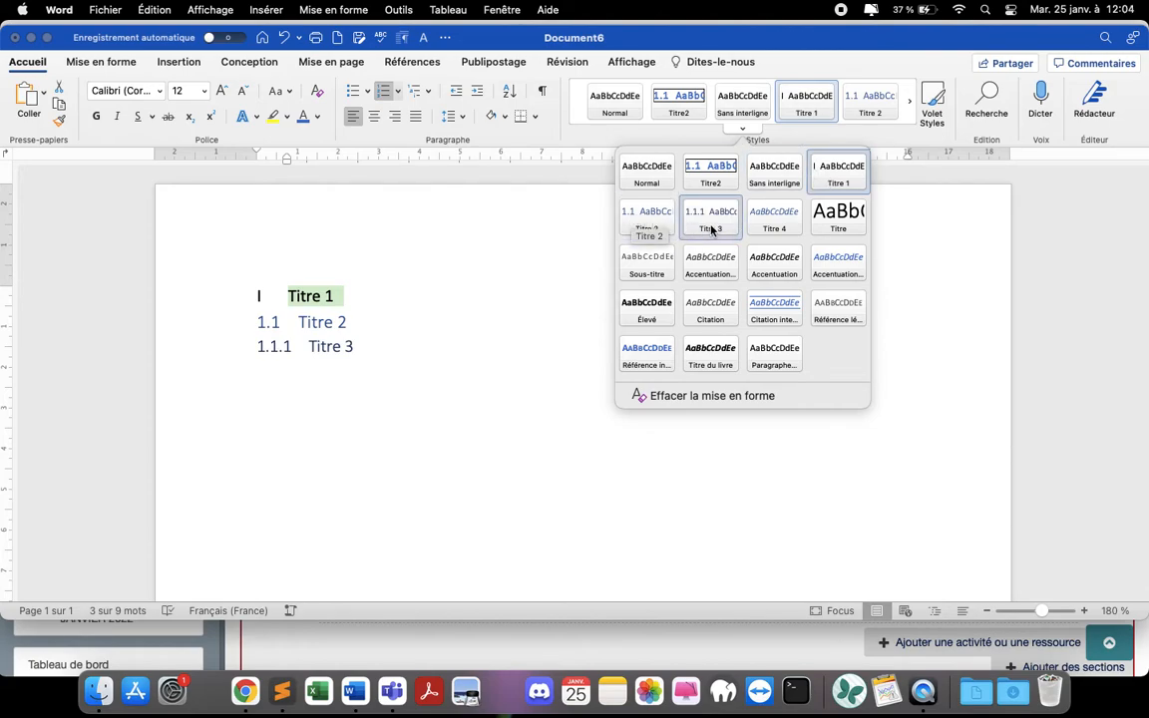
pyautogui.click(538, 339)
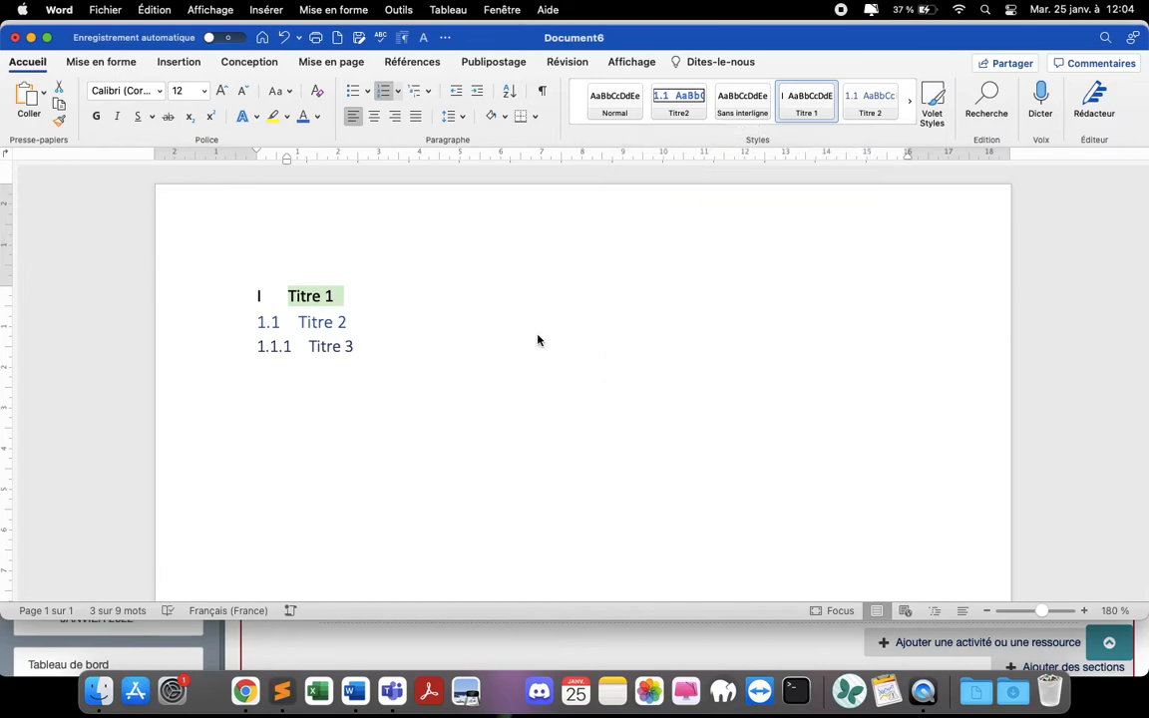
pyautogui.rightClick(809, 113)
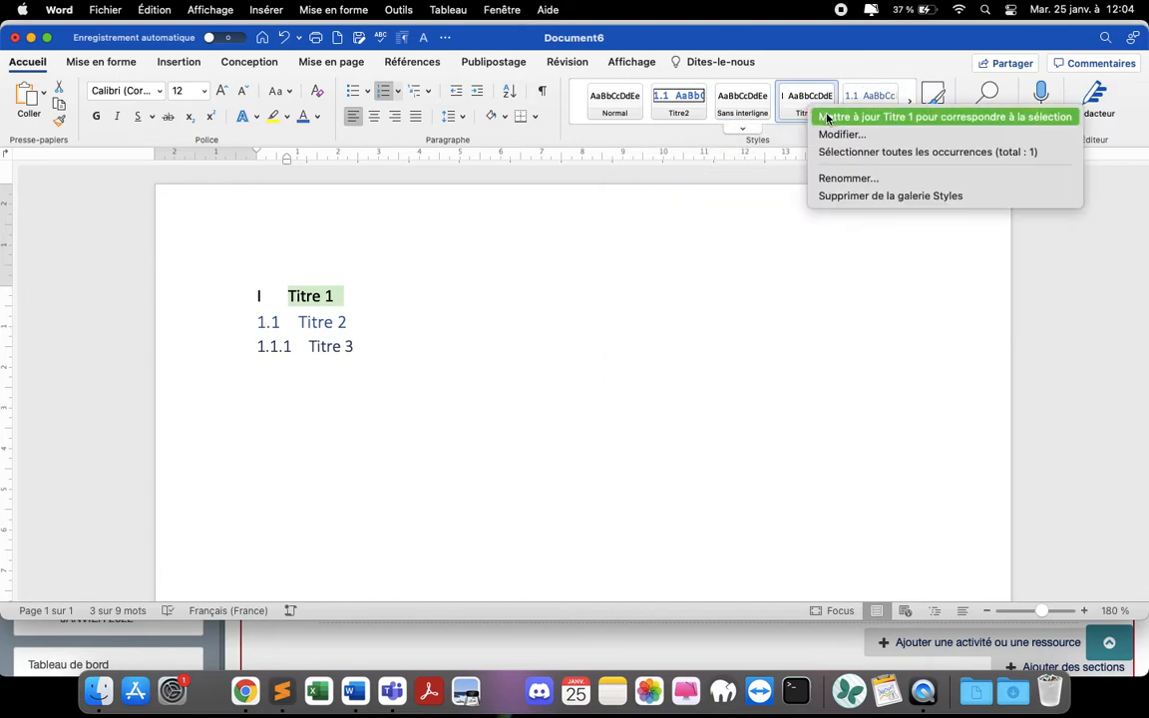
pyautogui.click(216, 317)
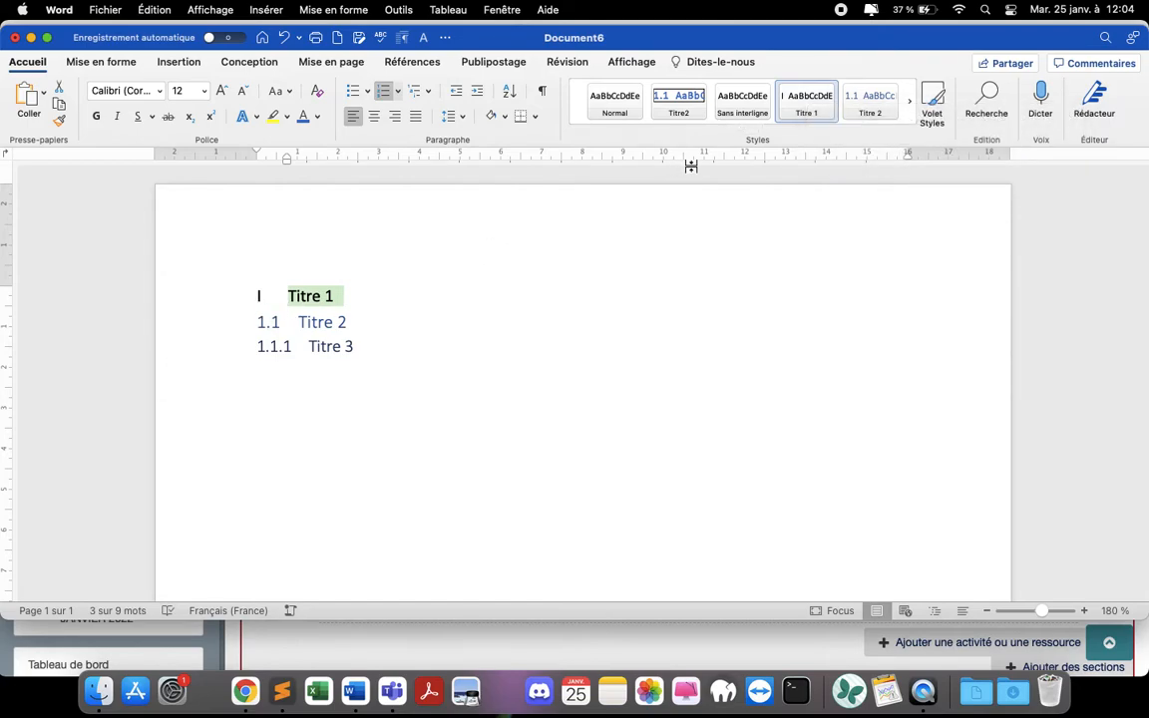
pyautogui.rightClick(810, 112)
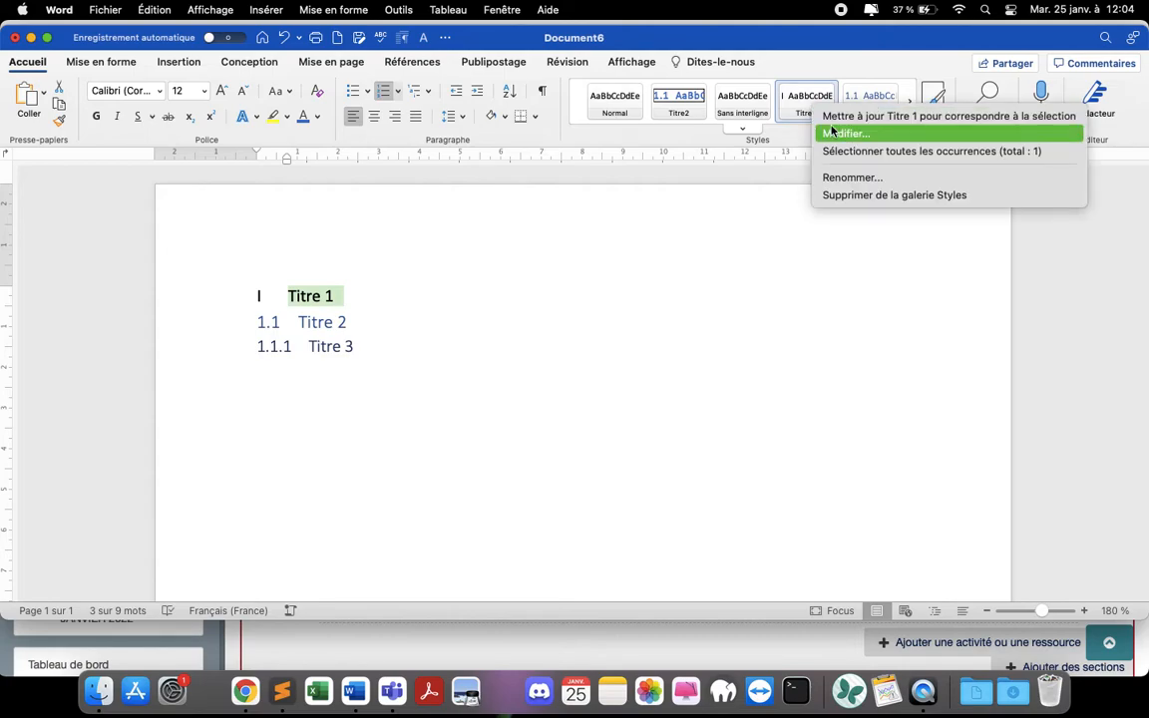
pyautogui.click(833, 133)
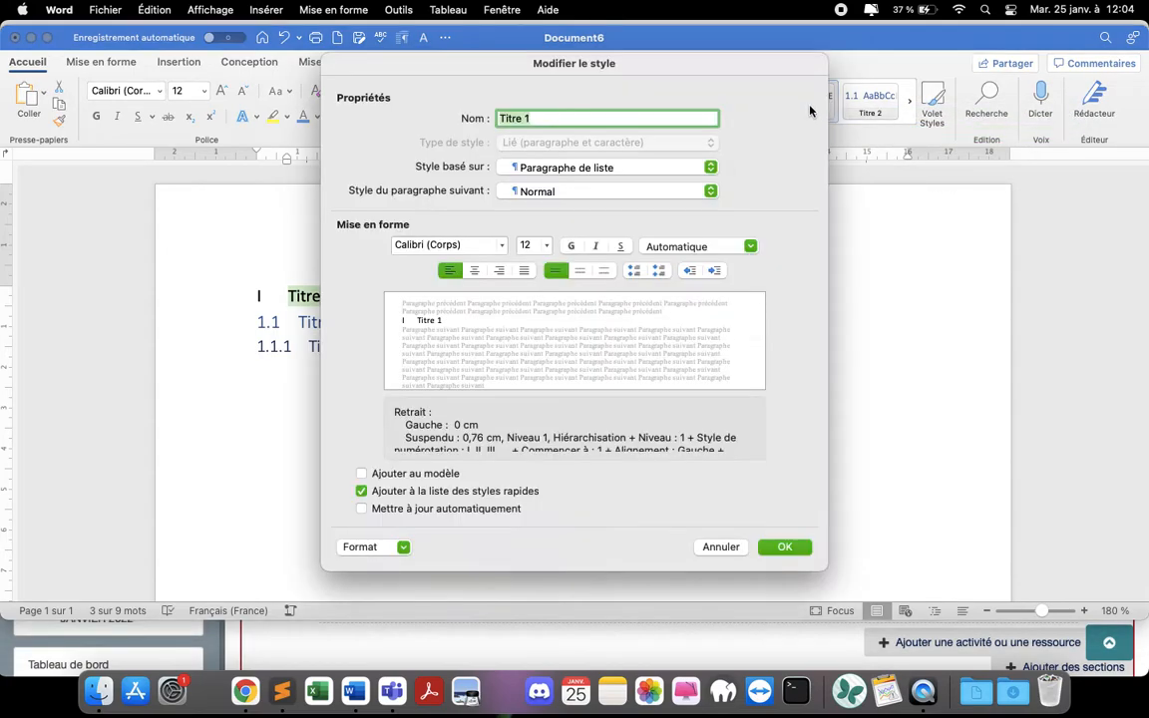
pyautogui.click(720, 546)
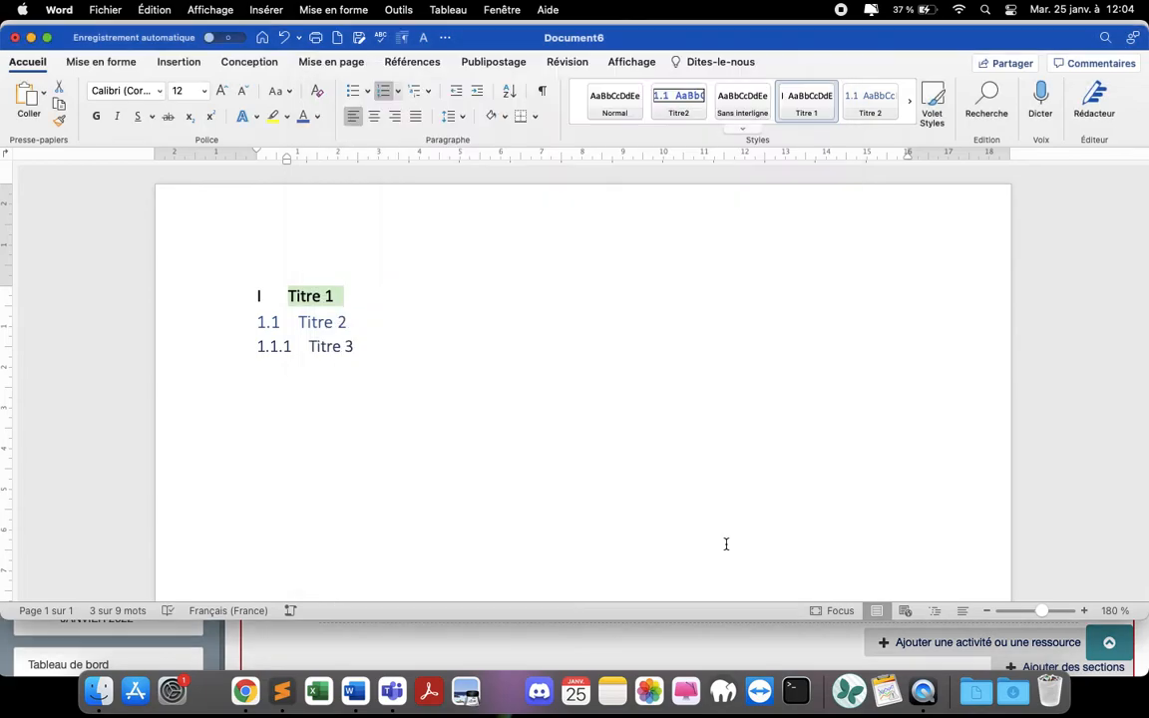
# Modify the Titre 1 style, setting its font colour to the blue Accent 1 theme colour.
pyautogui.rightClick(807, 113)
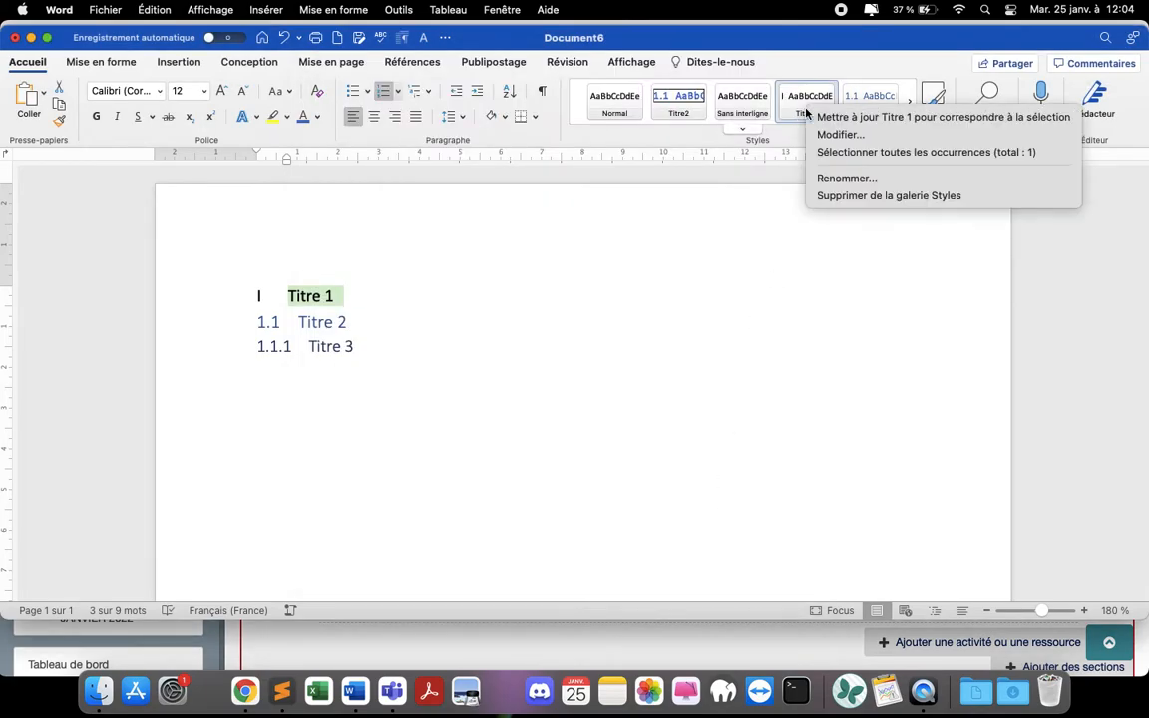
pyautogui.click(819, 135)
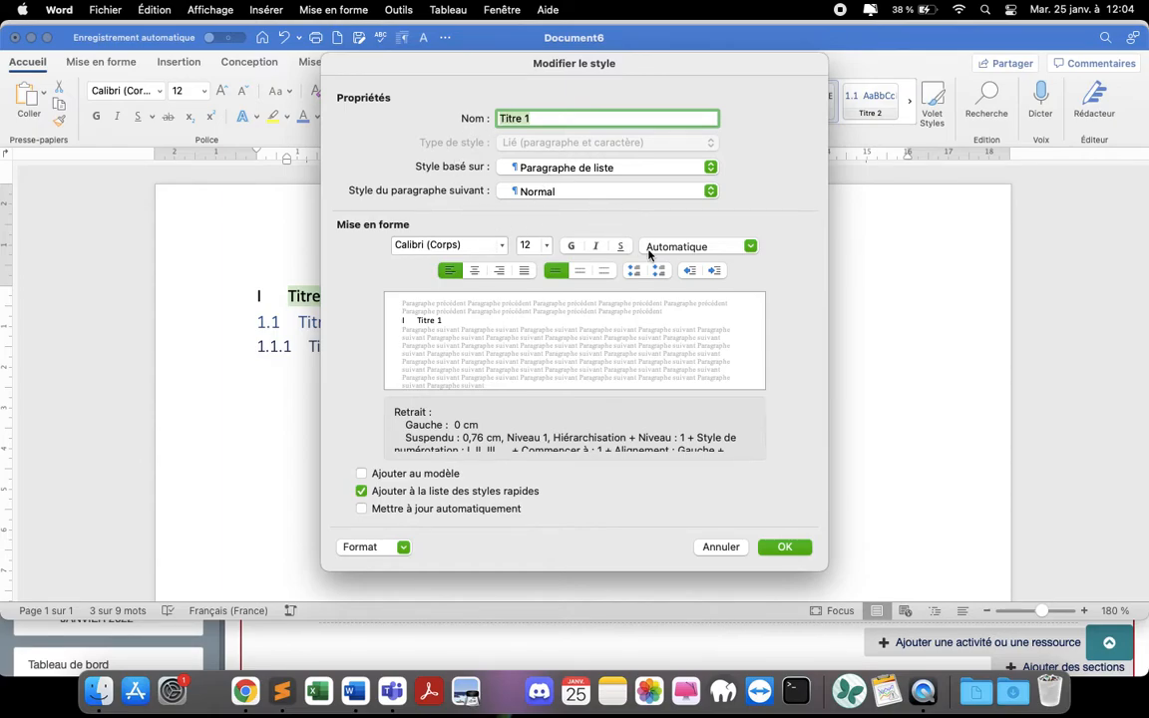
pyautogui.click(680, 248)
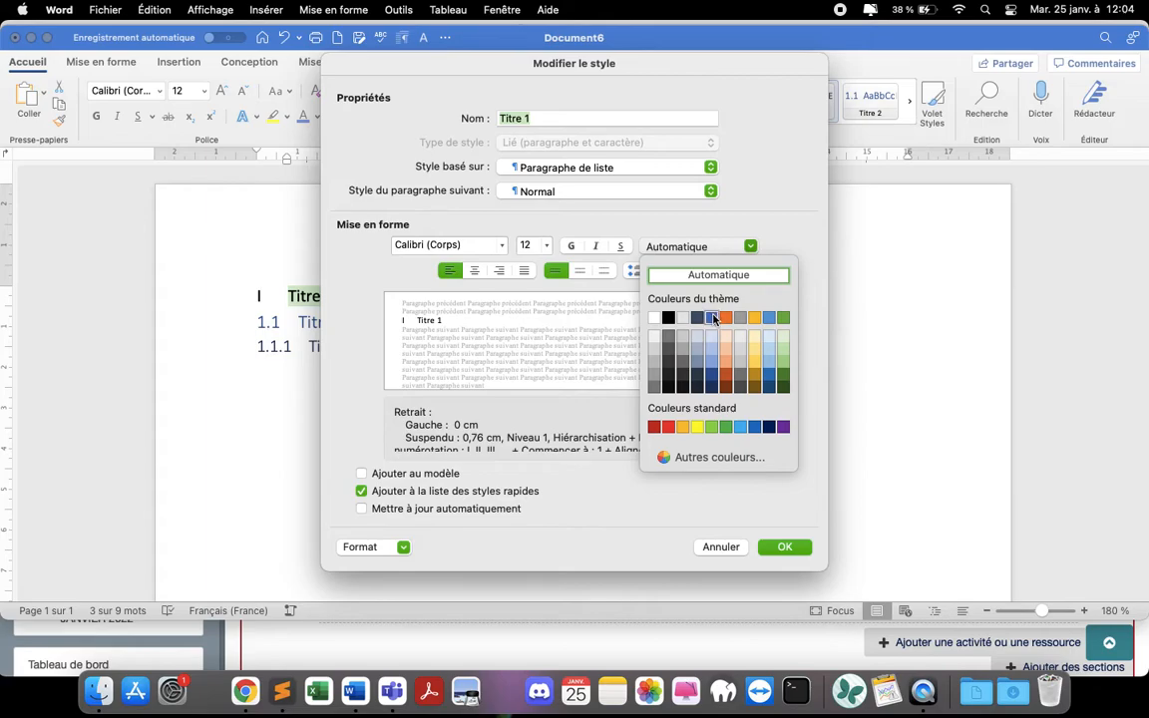
pyautogui.click(711, 318)
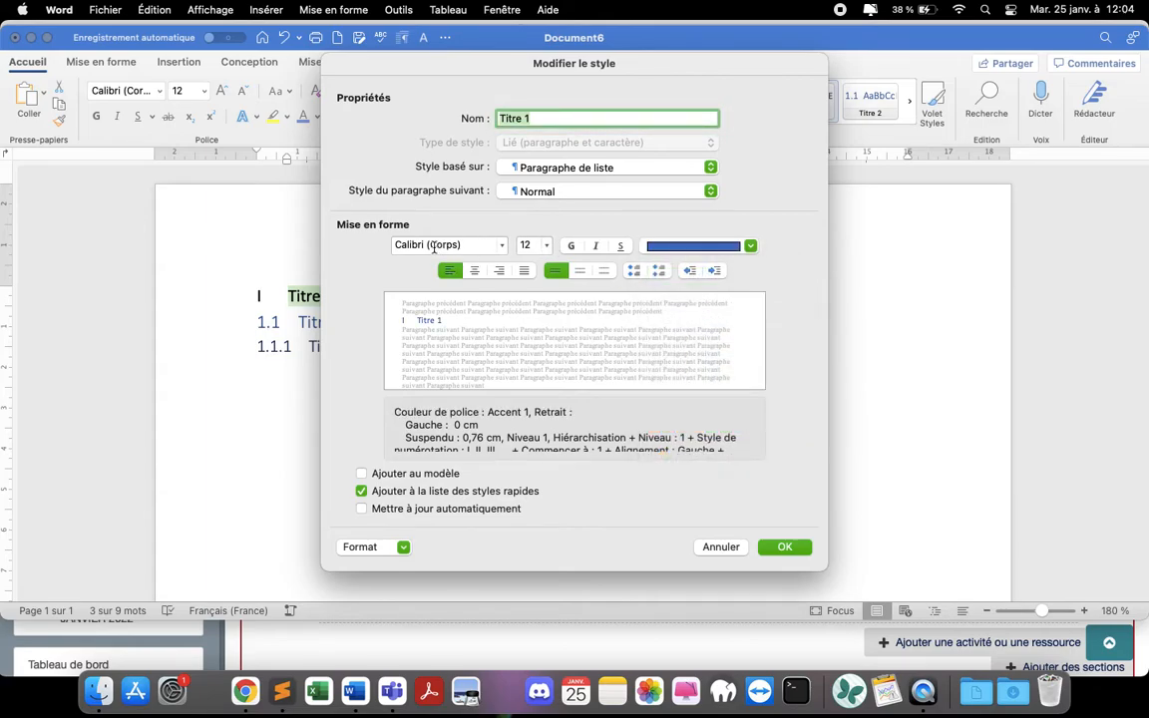
# Set the Titre 1 style's font to Arial at 14 pt and apply the style changes.
pyautogui.click(503, 251)
pyautogui.click(503, 250)
pyautogui.click(503, 250)
pyautogui.click(439, 385)
pyautogui.click(549, 250)
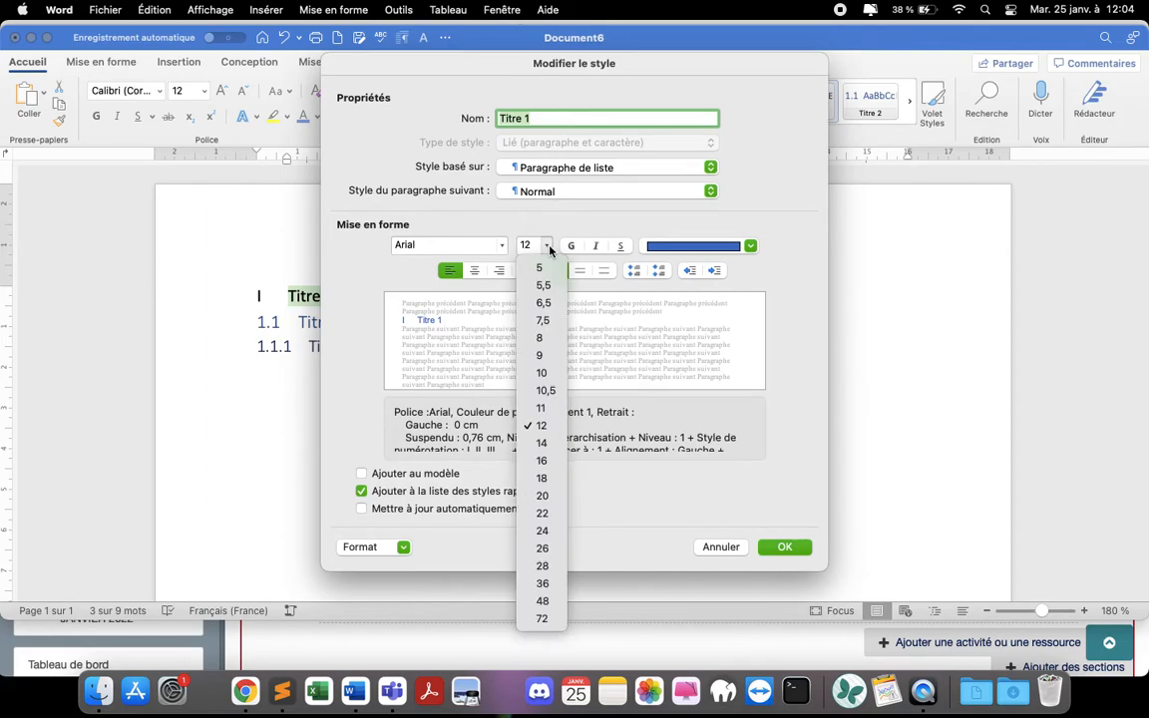
pyautogui.click(544, 447)
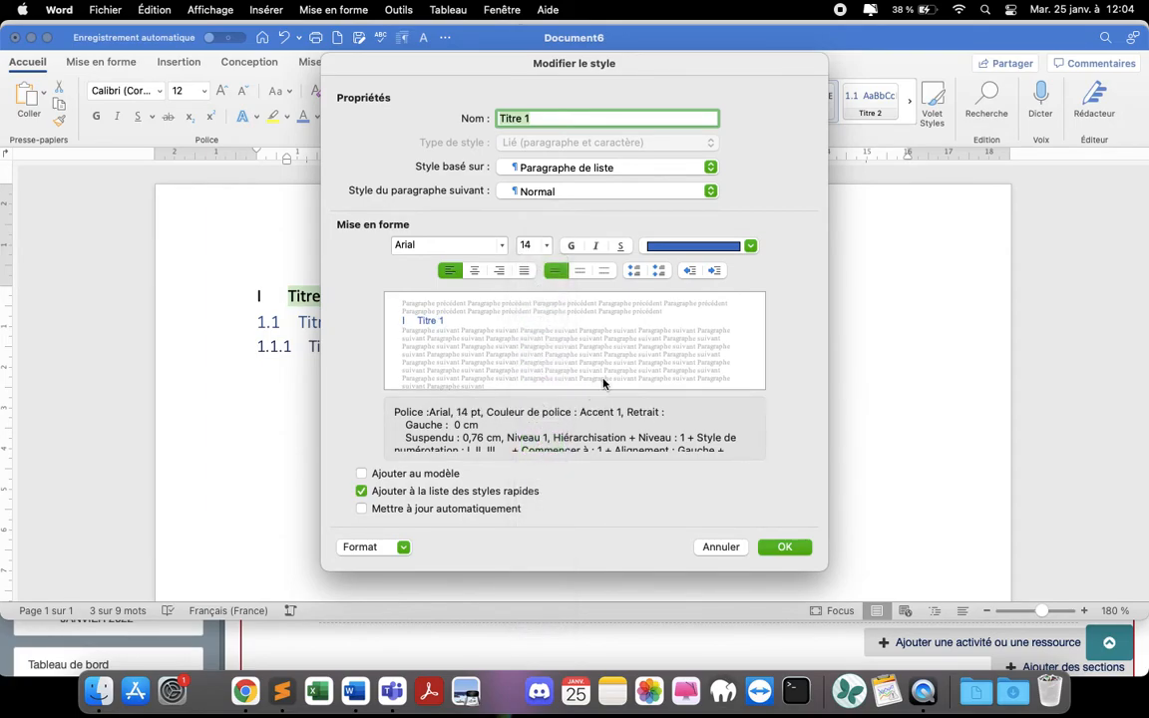
pyautogui.click(780, 545)
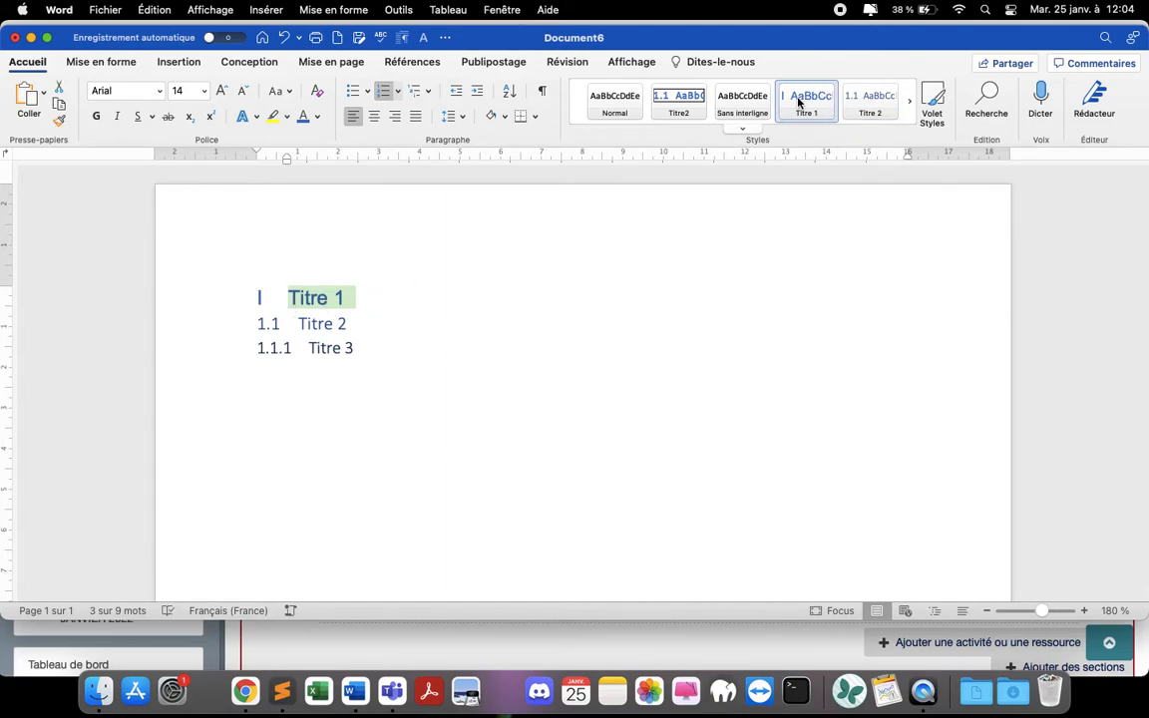
# Modify the style of the Titre 2 line, setting its font colour to the black Texte 1 theme colour.
pyautogui.click(237, 325)
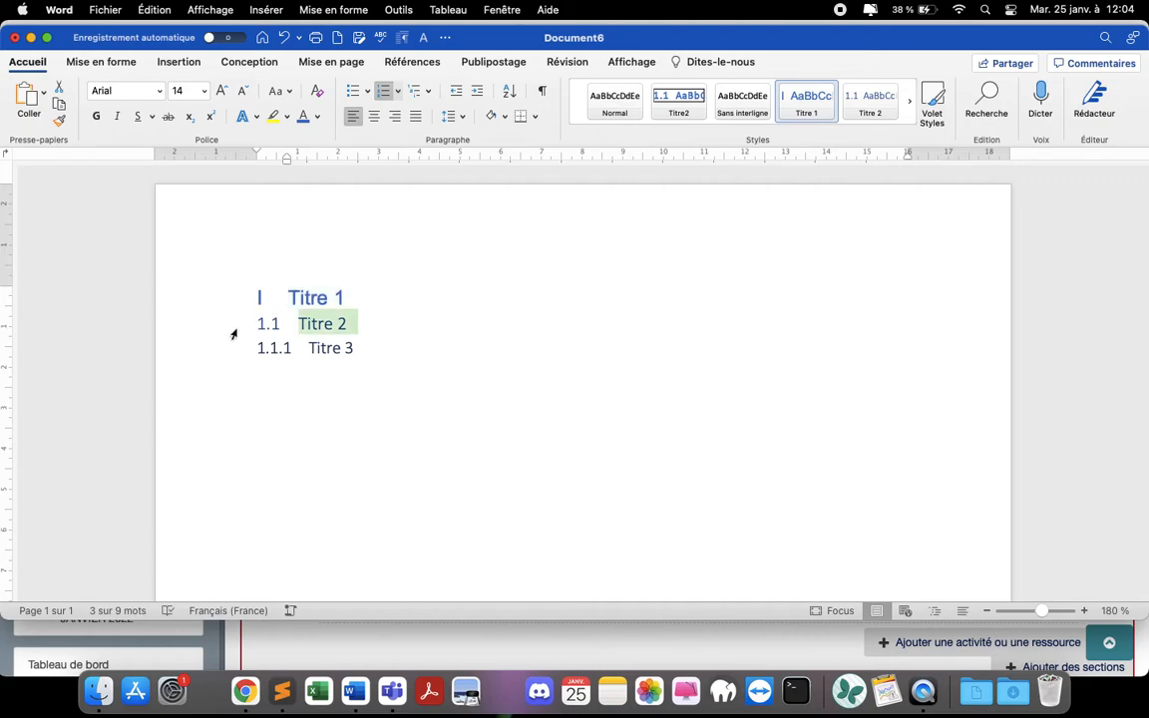
pyautogui.rightClick(879, 113)
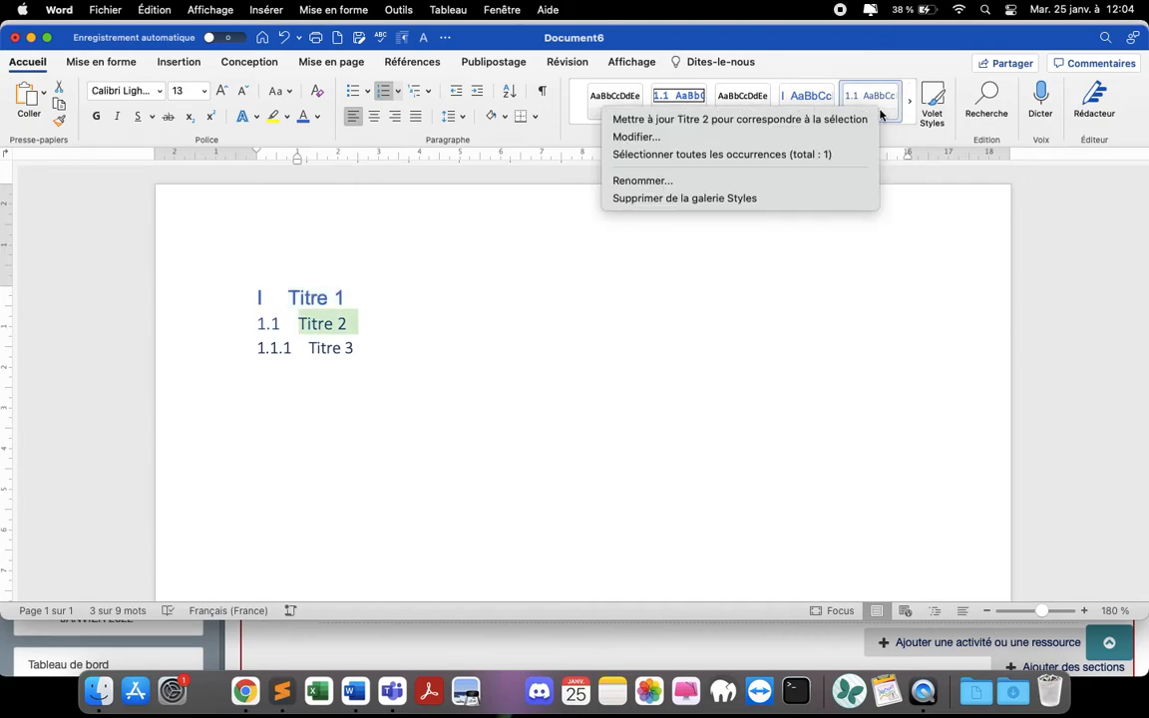
pyautogui.click(722, 135)
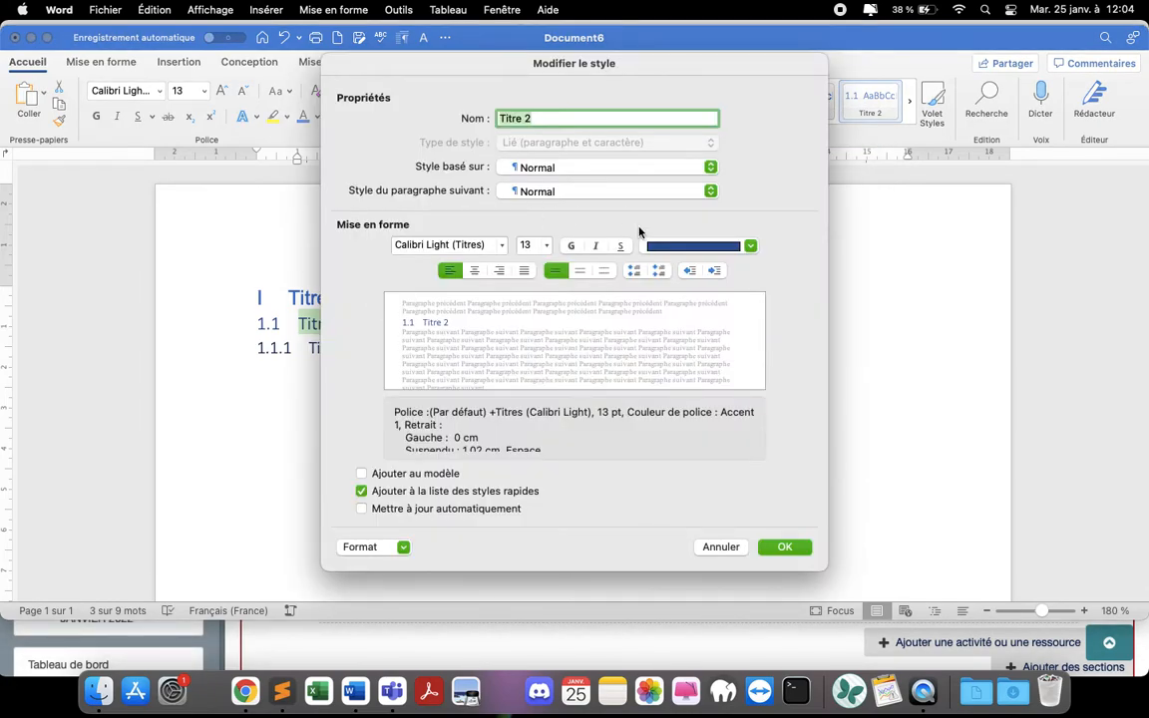
pyautogui.click(657, 248)
pyautogui.click(666, 316)
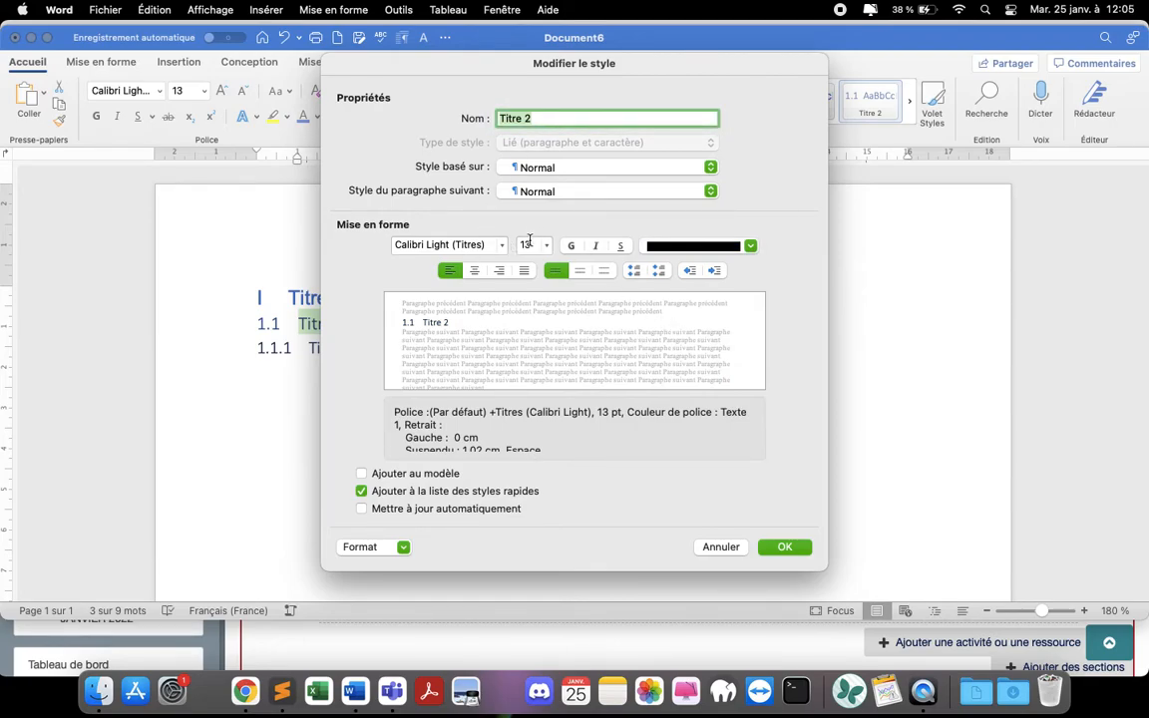
# Set the Titre 2 style's font to bold Arial at 12 pt and apply the style changes.
pyautogui.click(463, 245)
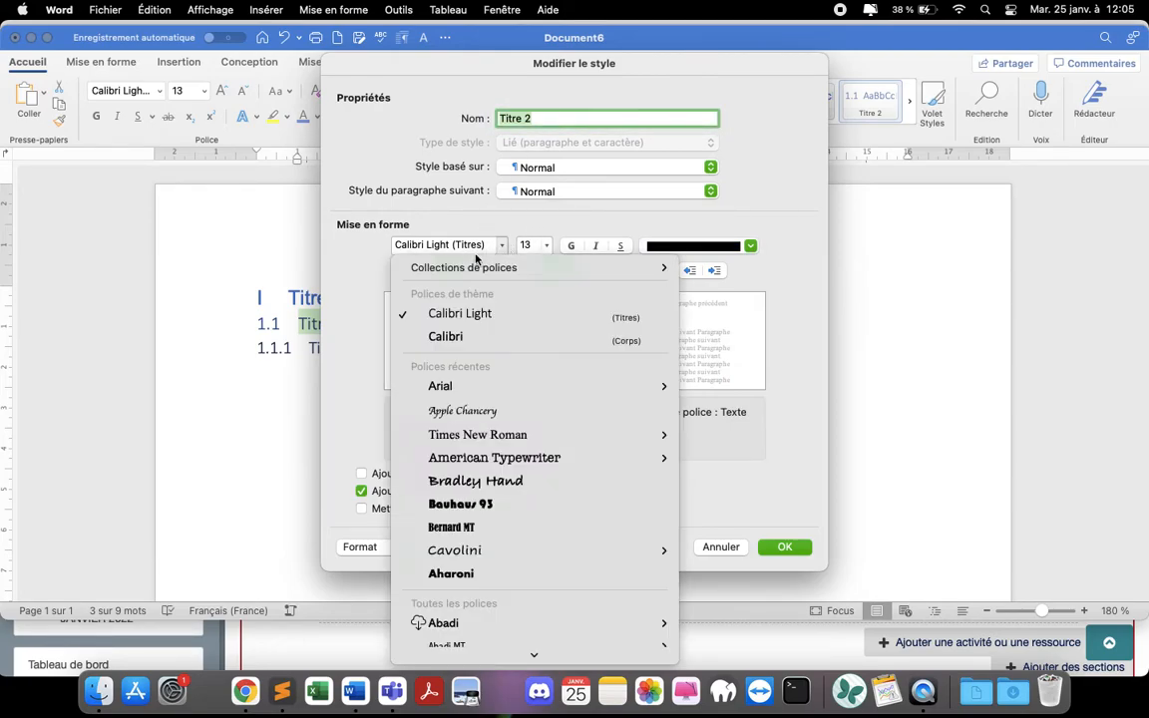
pyautogui.click(440, 386)
pyautogui.click(546, 246)
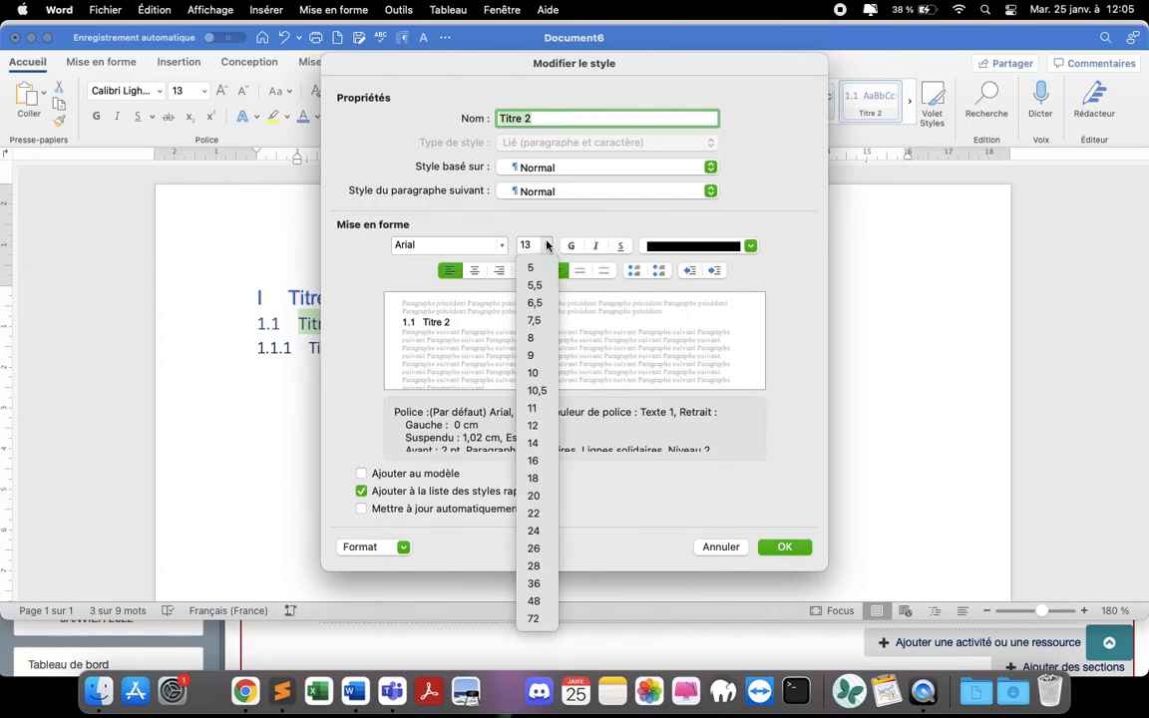
pyautogui.click(535, 427)
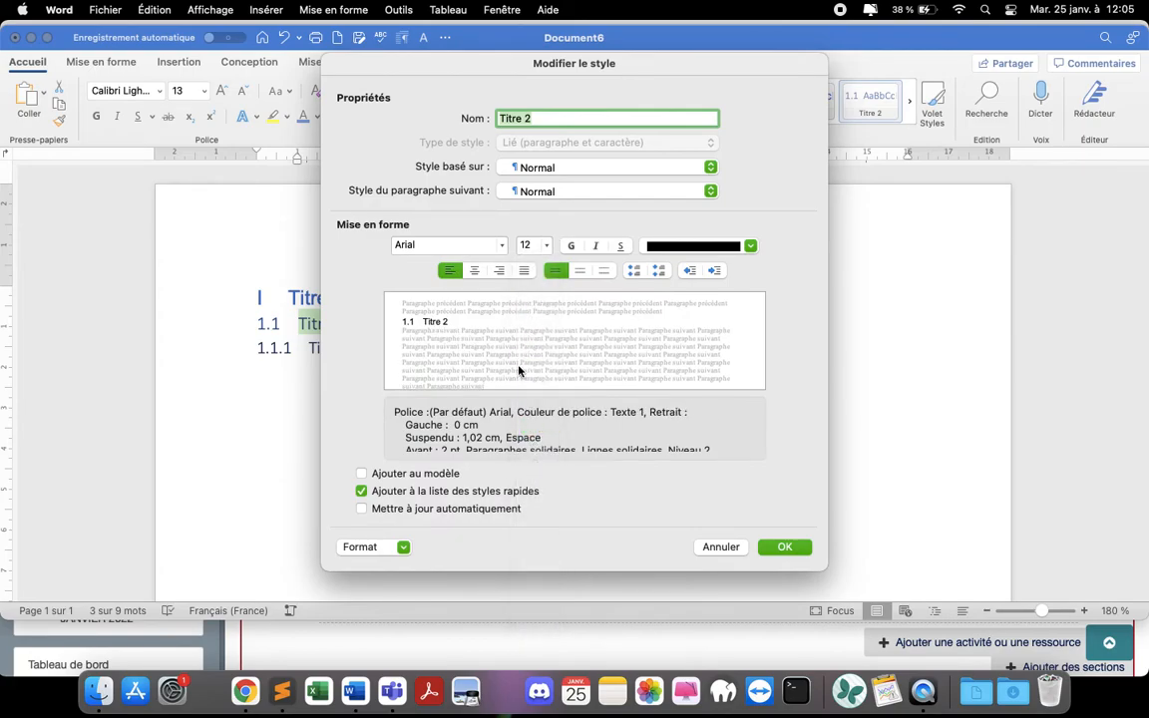
pyautogui.click(570, 246)
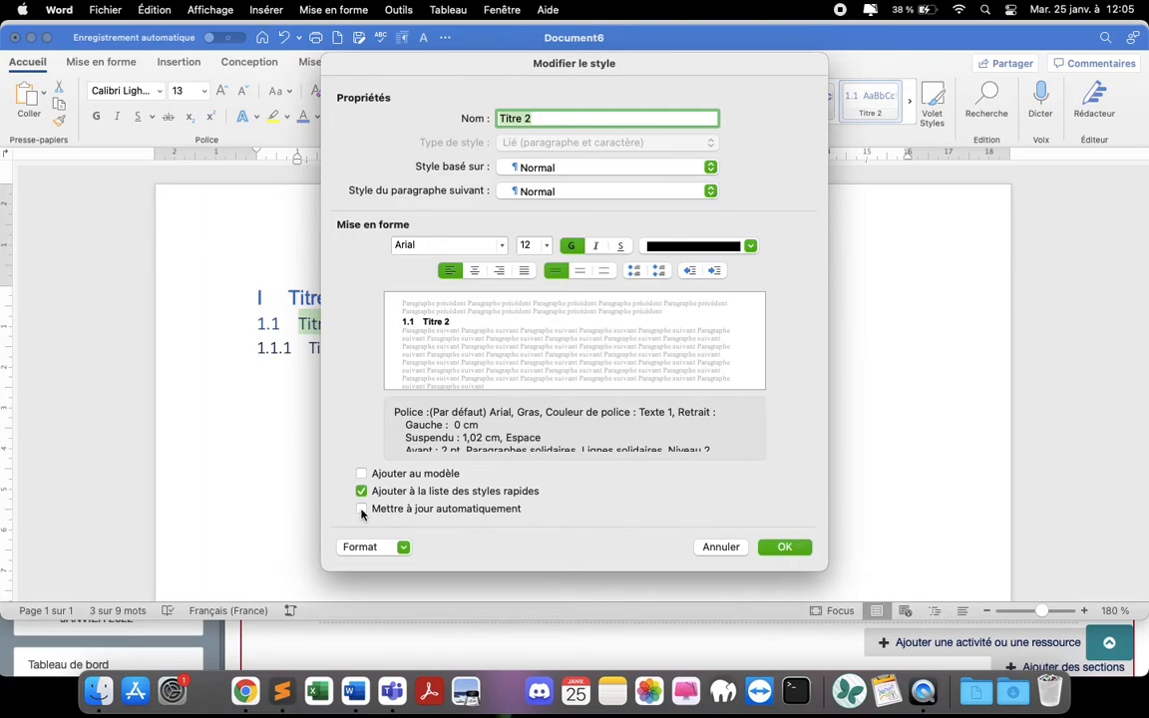
pyautogui.click(788, 546)
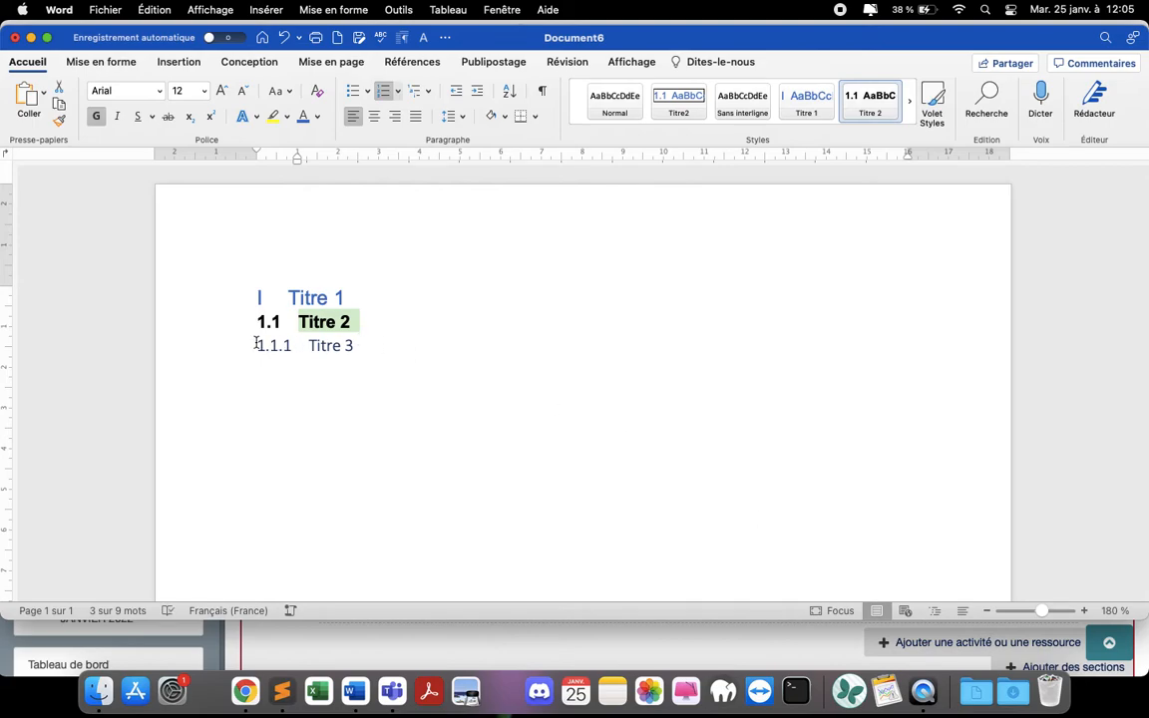
# Modify the Titre 3 style to use the Arial font in the black Texte 1 theme colour.
pyautogui.click(212, 342)
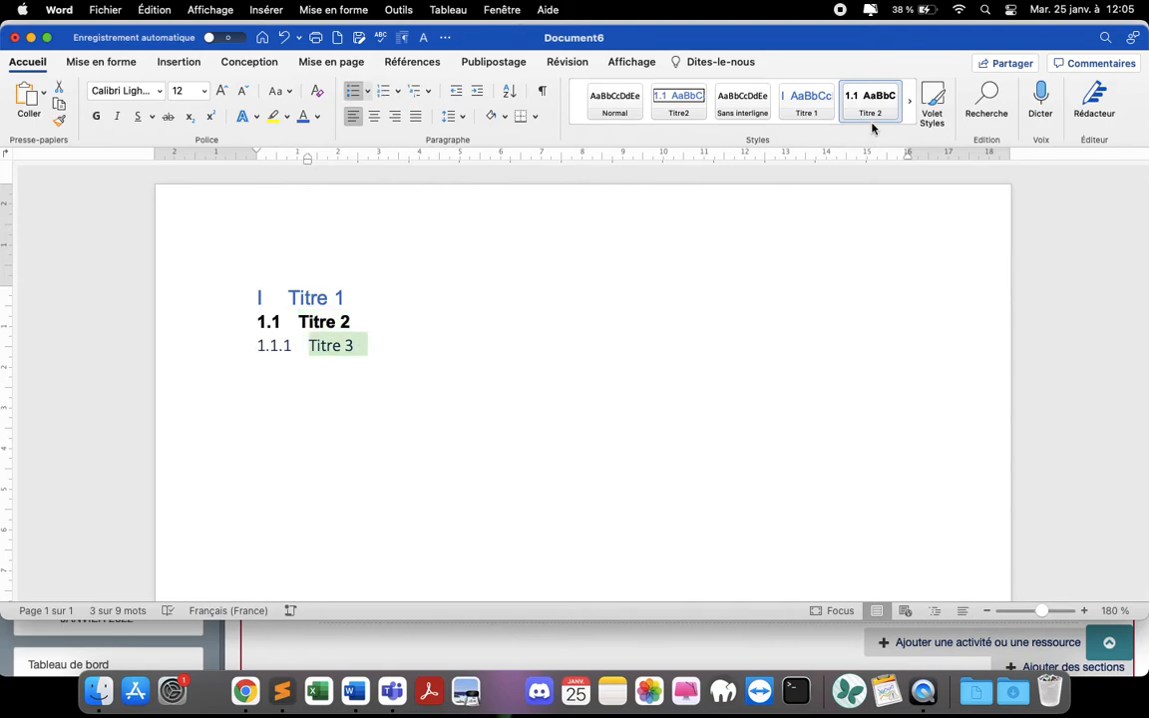
pyautogui.click(742, 130)
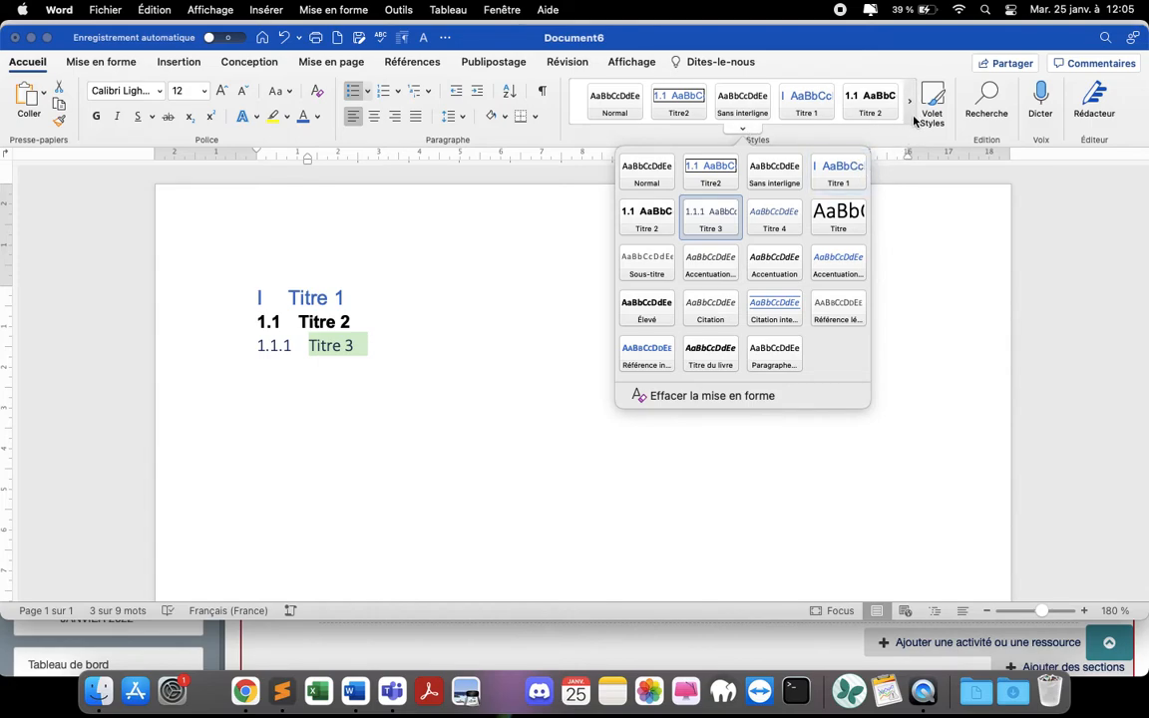
pyautogui.rightClick(703, 227)
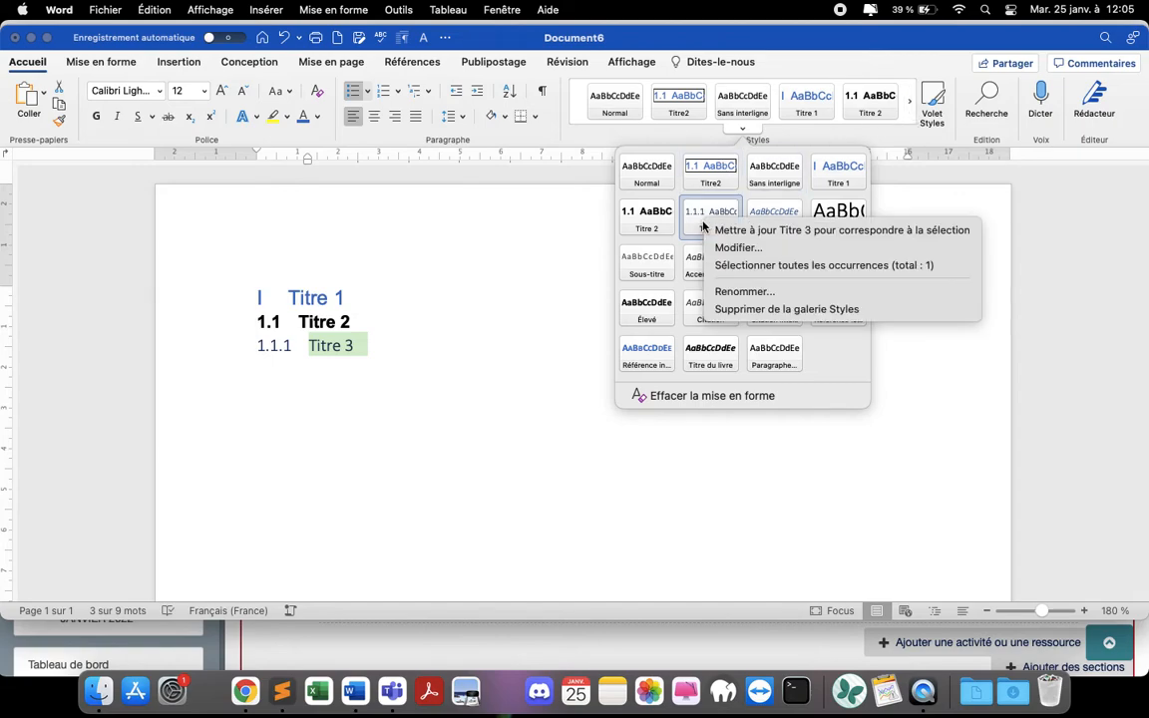
pyautogui.click(733, 248)
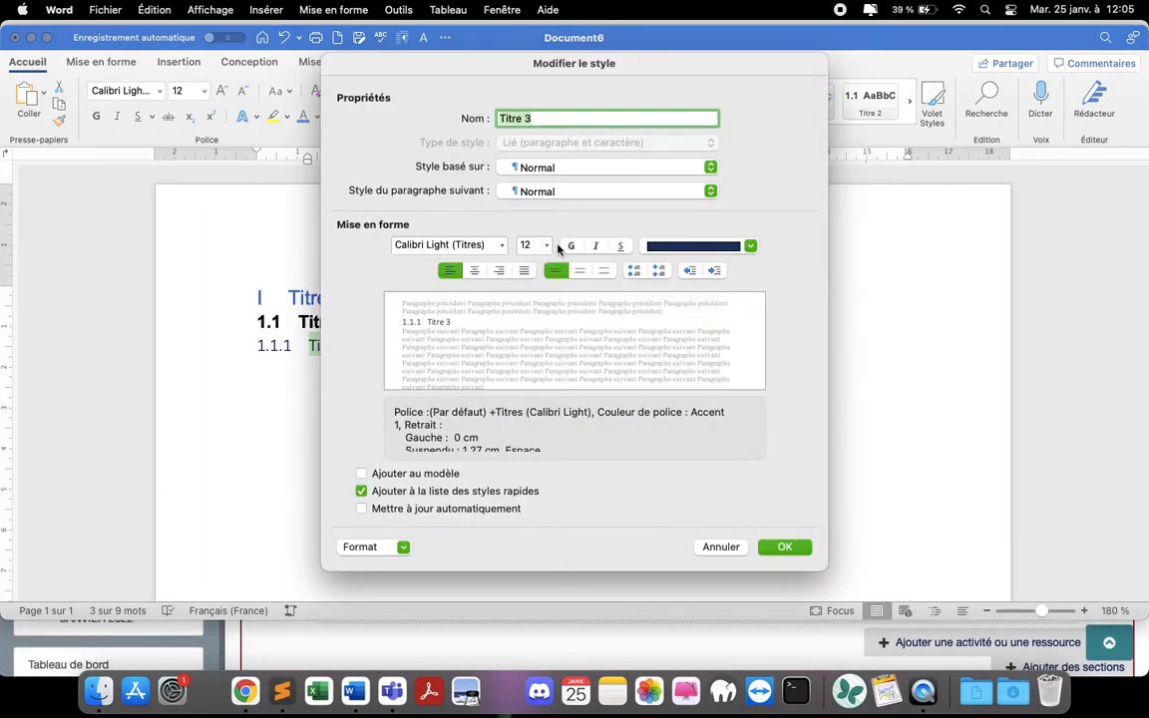
pyautogui.click(663, 246)
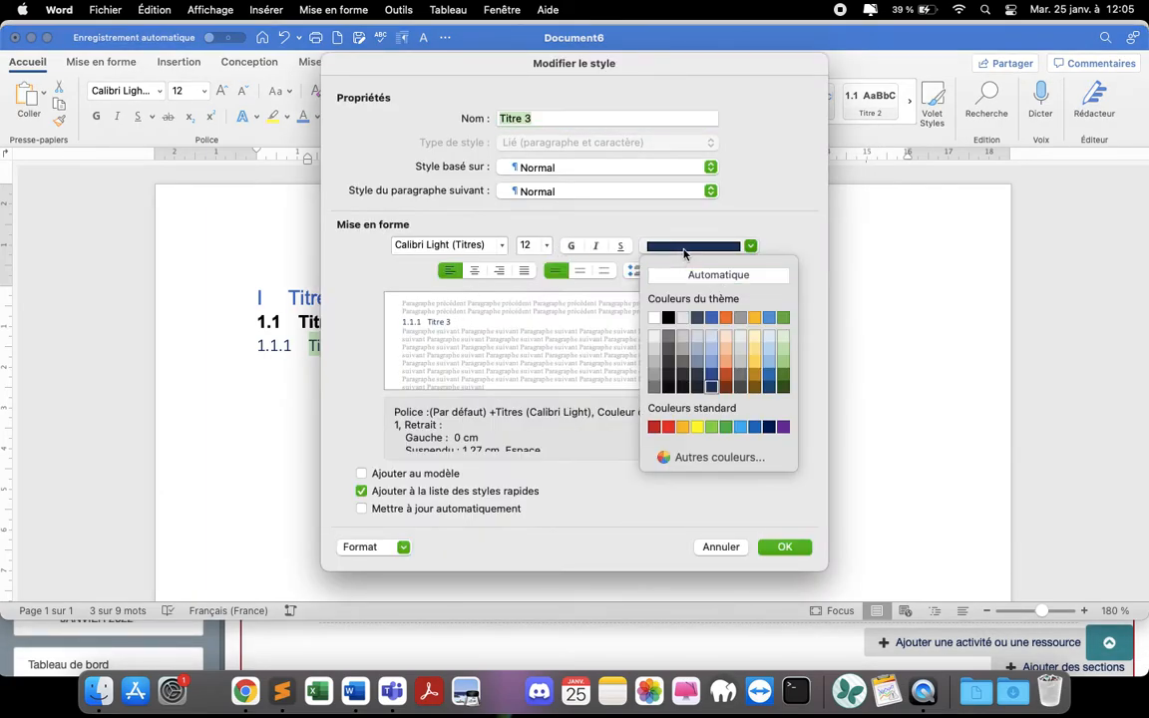
pyautogui.click(667, 319)
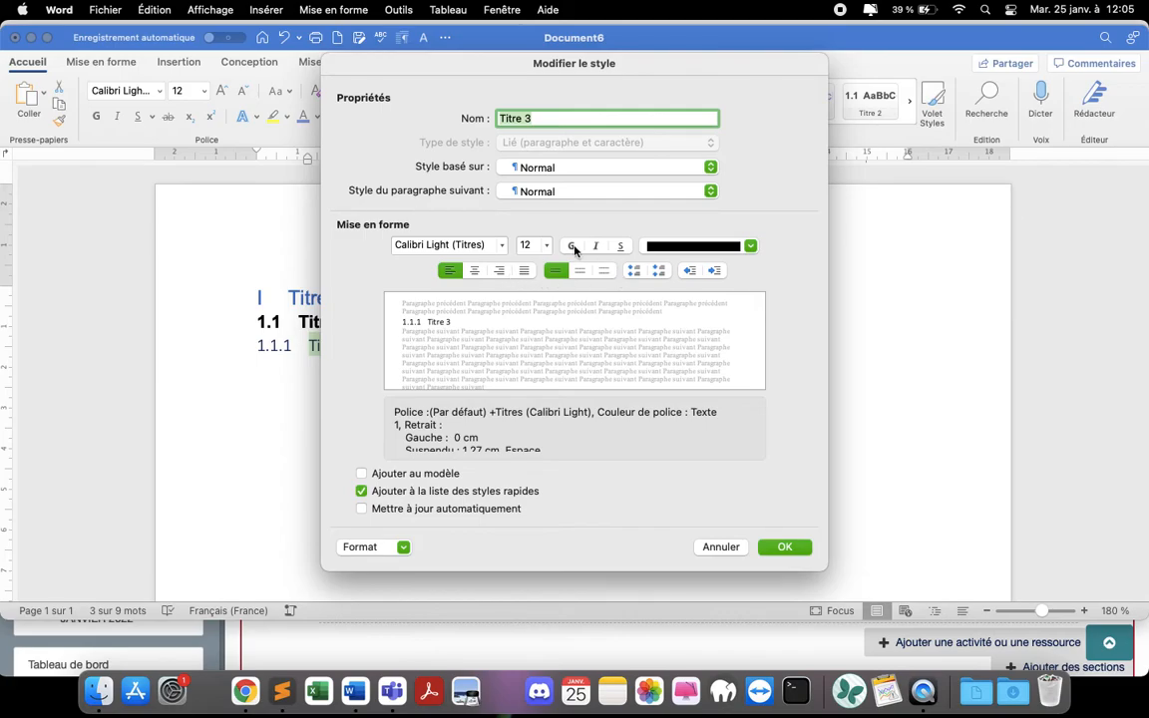
pyautogui.click(504, 249)
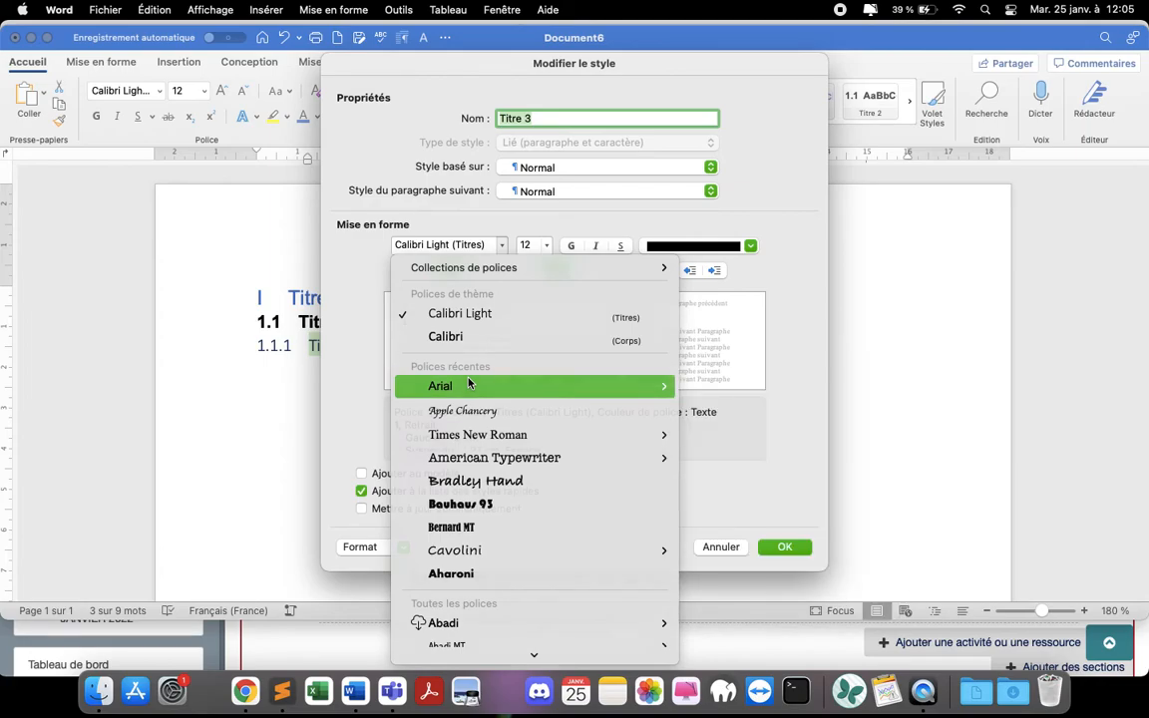
pyautogui.click(468, 384)
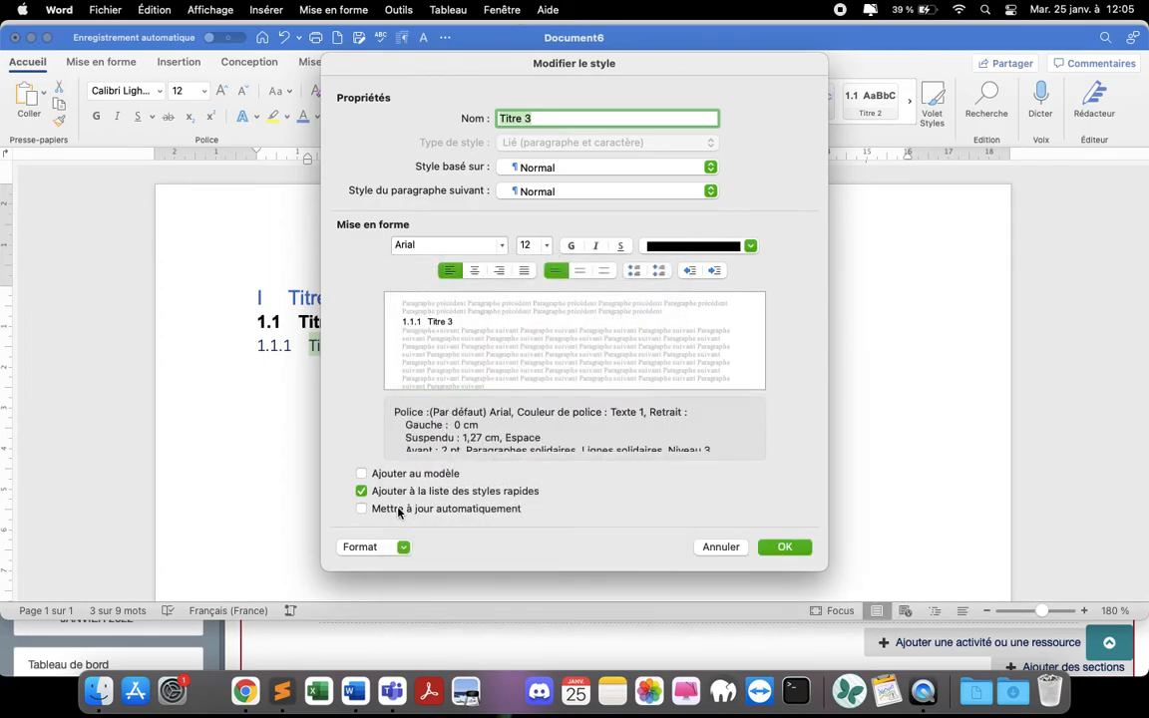
pyautogui.click(787, 547)
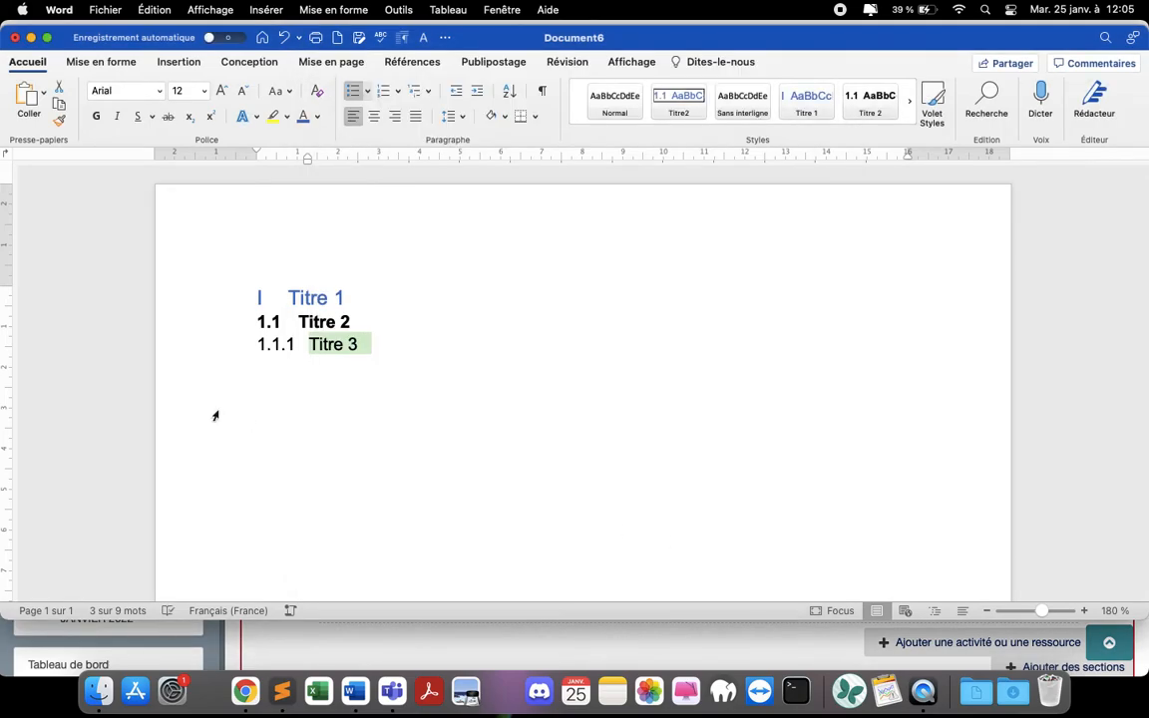
# Below the Titre 3 heading, leave a blank line and insert a custom table of contents with the Depuis modèle format and 3 levels.
pyautogui.click(403, 353)
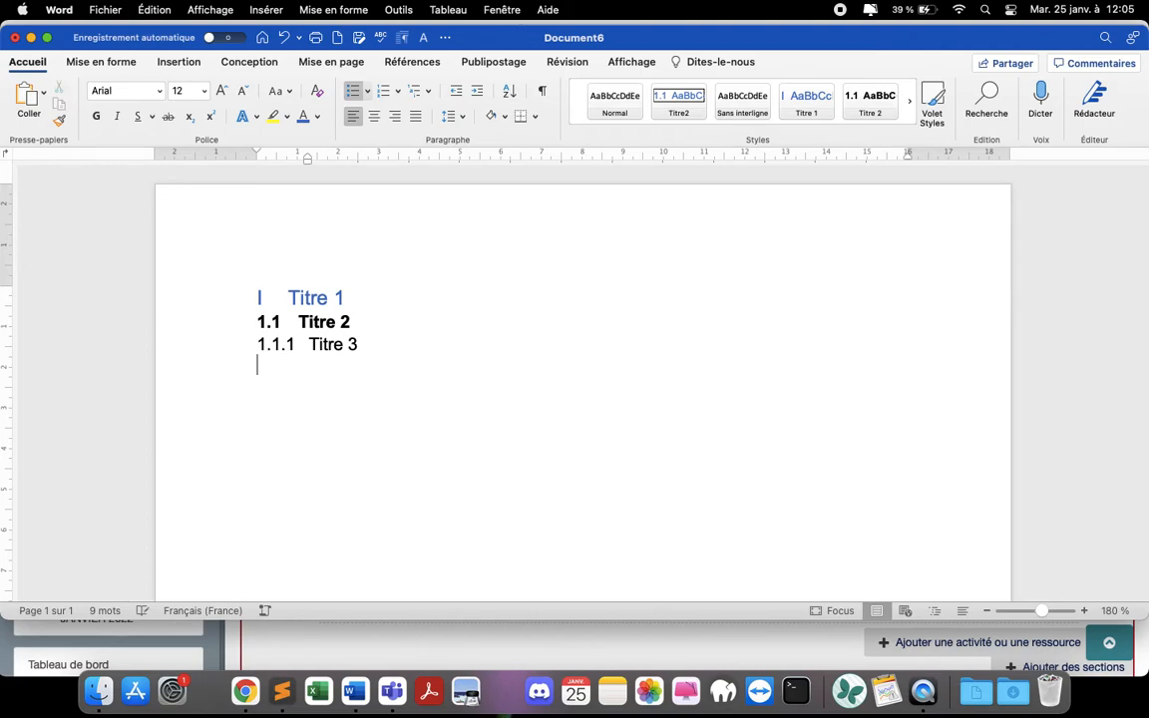
pyautogui.press('Return')
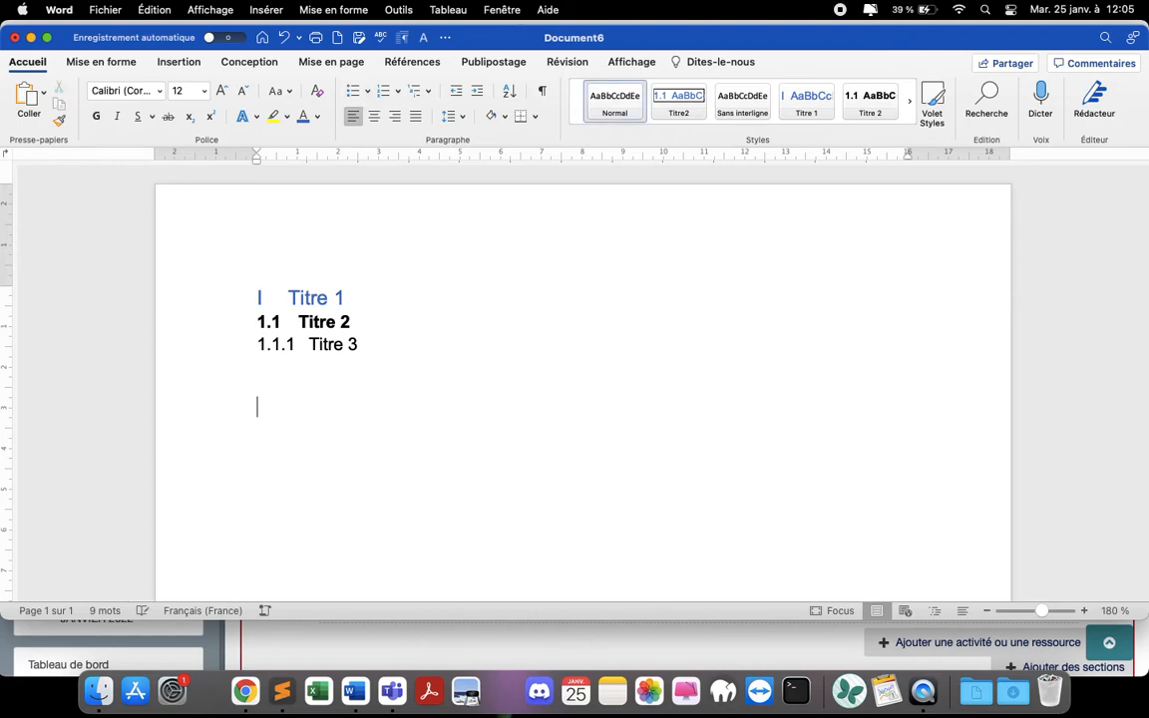
pyautogui.click(418, 64)
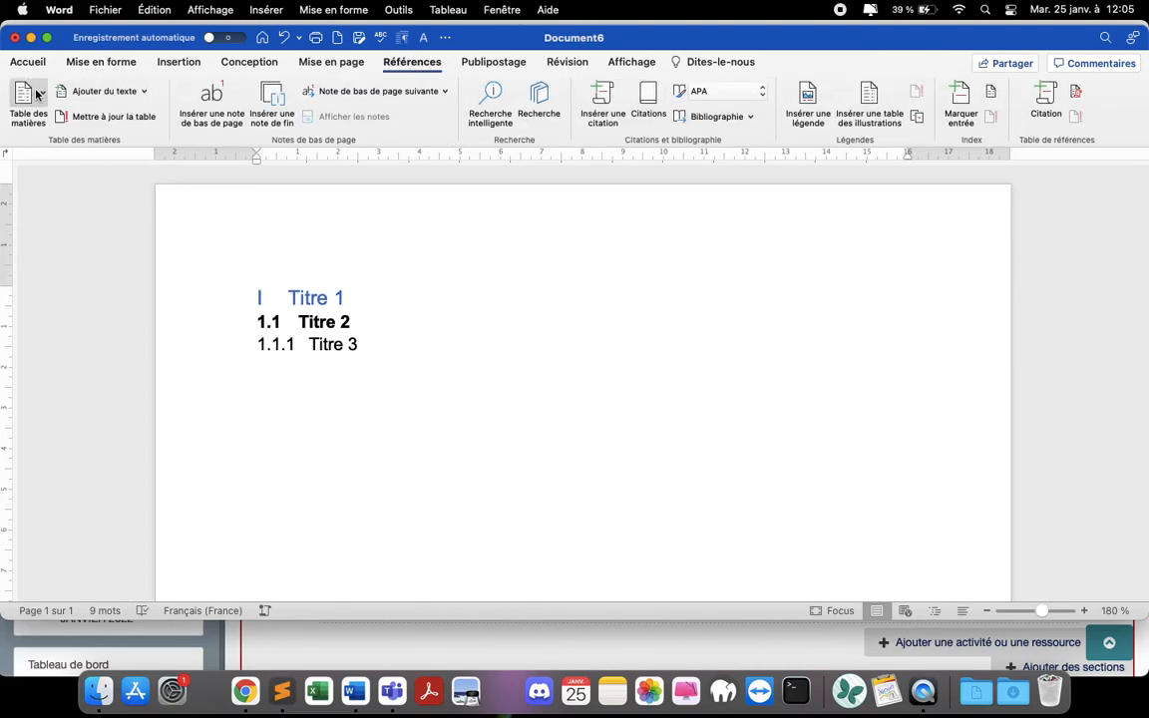
pyautogui.click(40, 95)
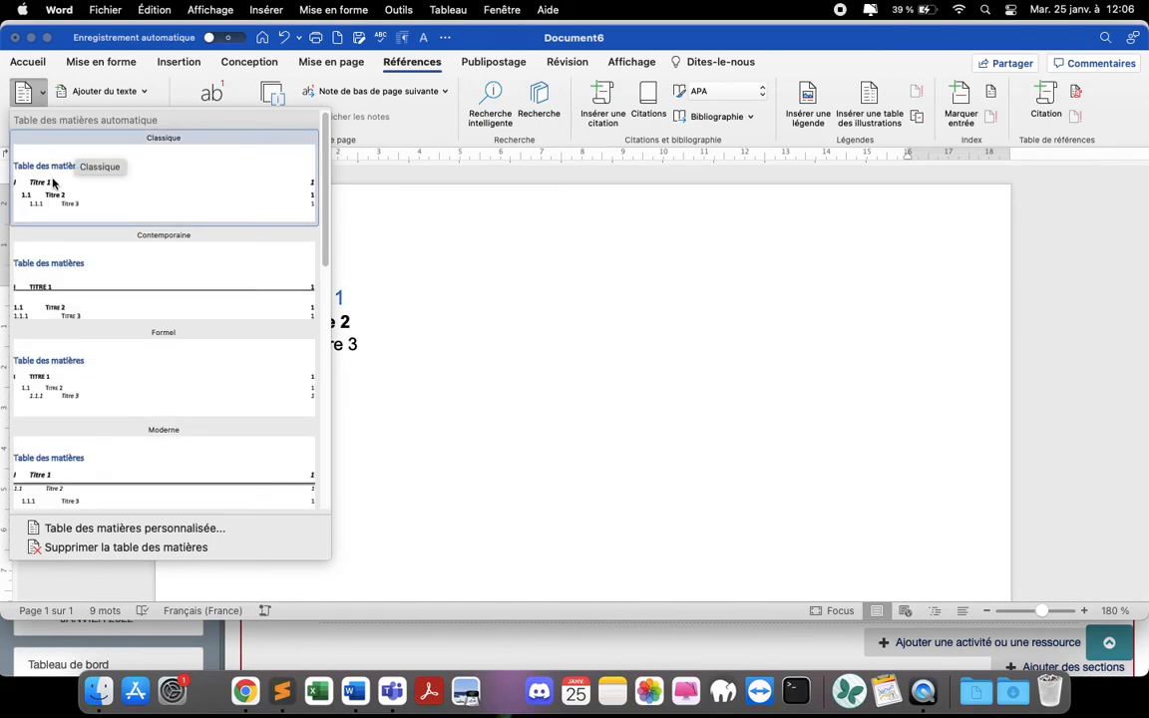
pyautogui.click(95, 527)
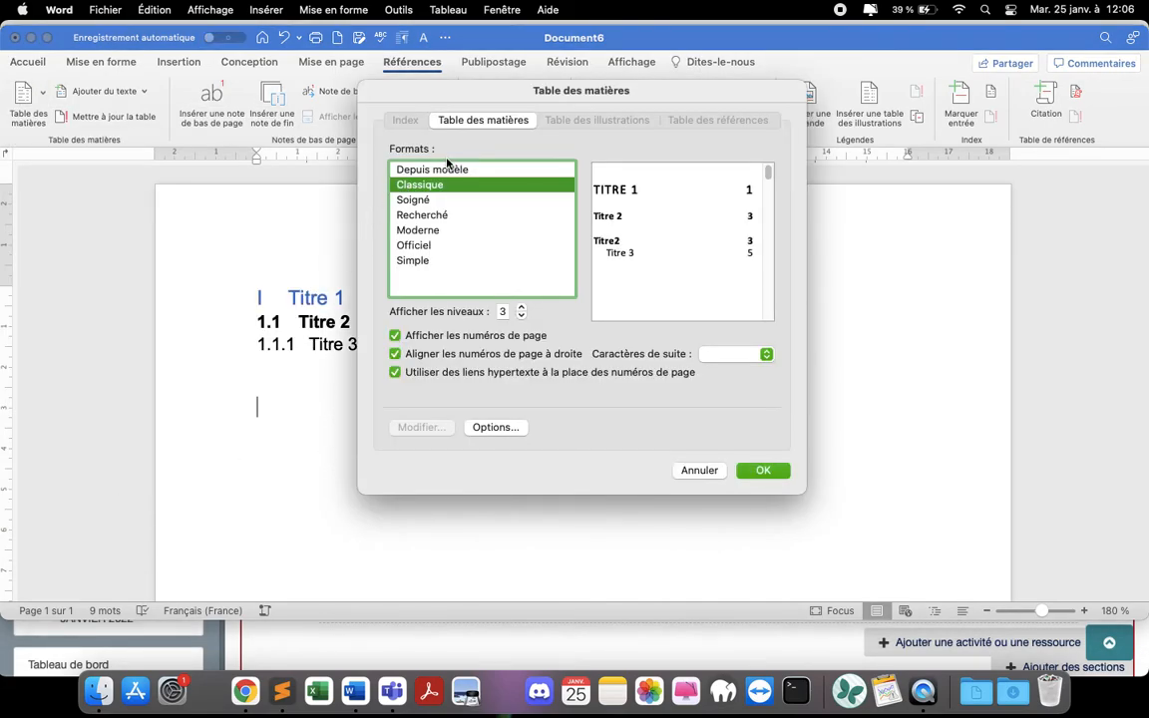
pyautogui.click(442, 170)
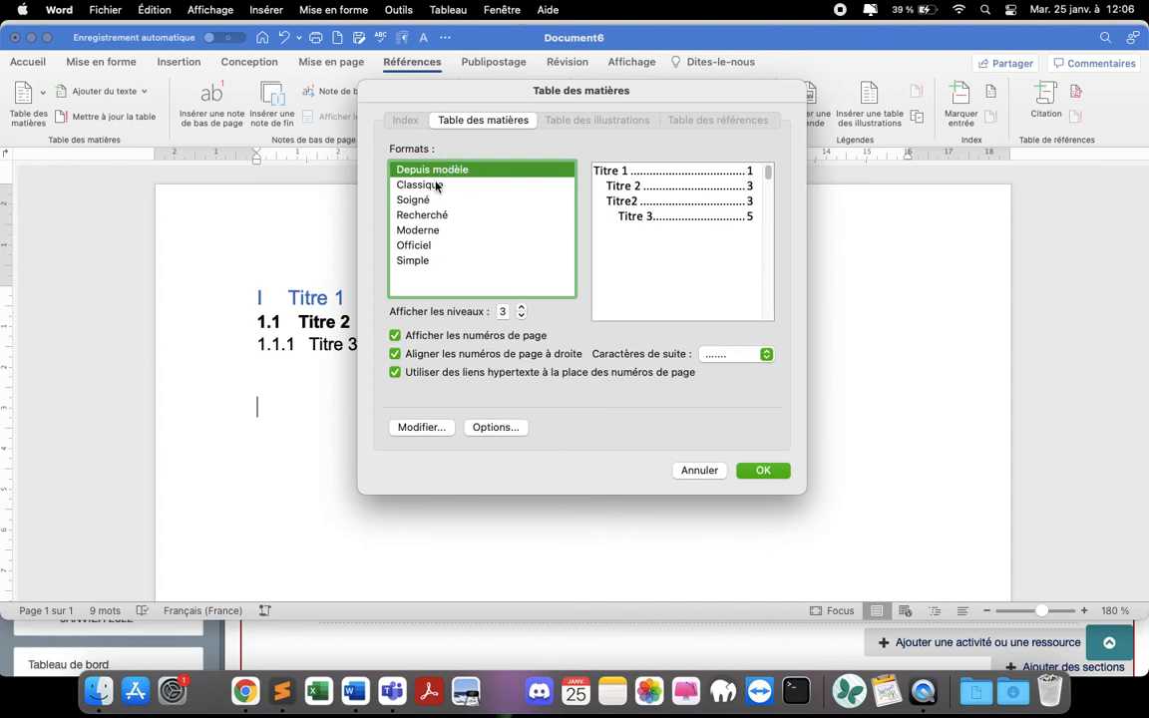
pyautogui.click(521, 309)
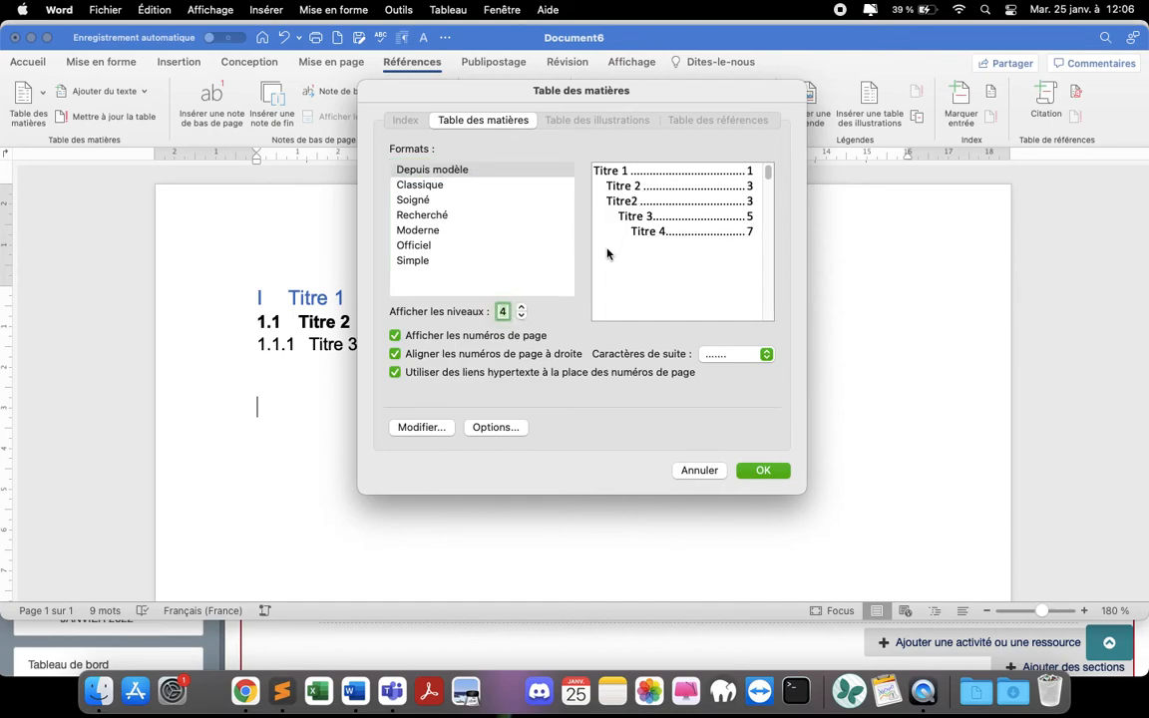
pyautogui.click(520, 315)
pyautogui.click(768, 473)
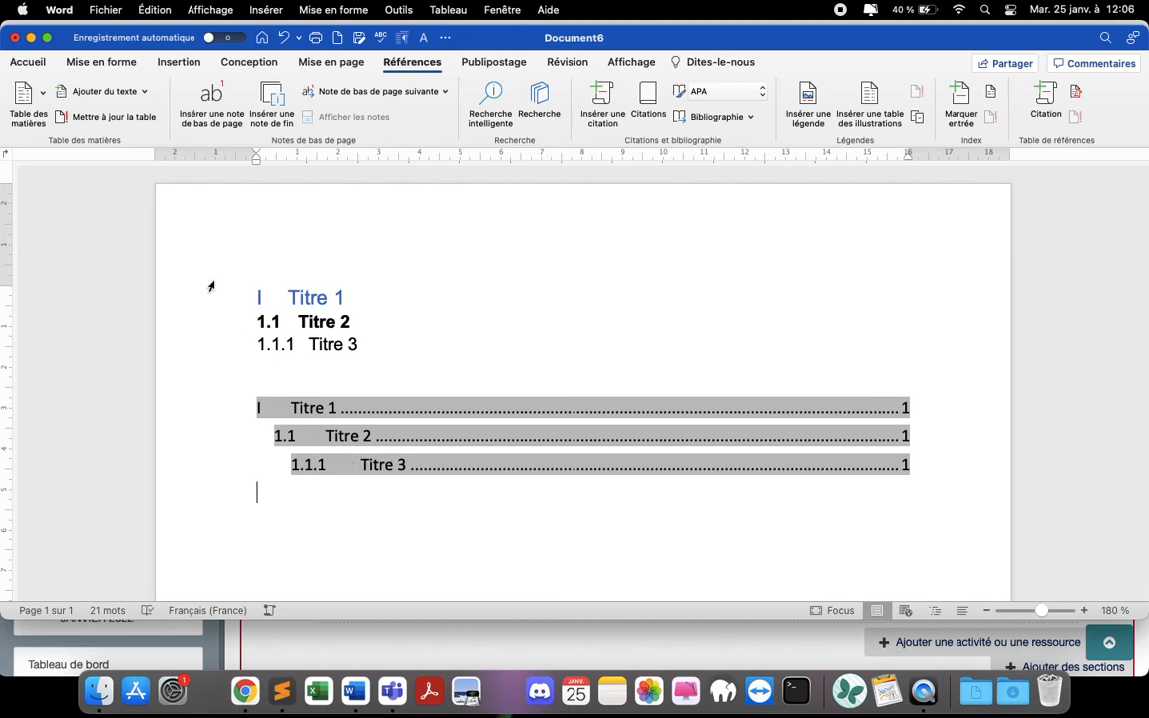
# Update the entire table of contents rather than only its page numbers.
pyautogui.click(113, 117)
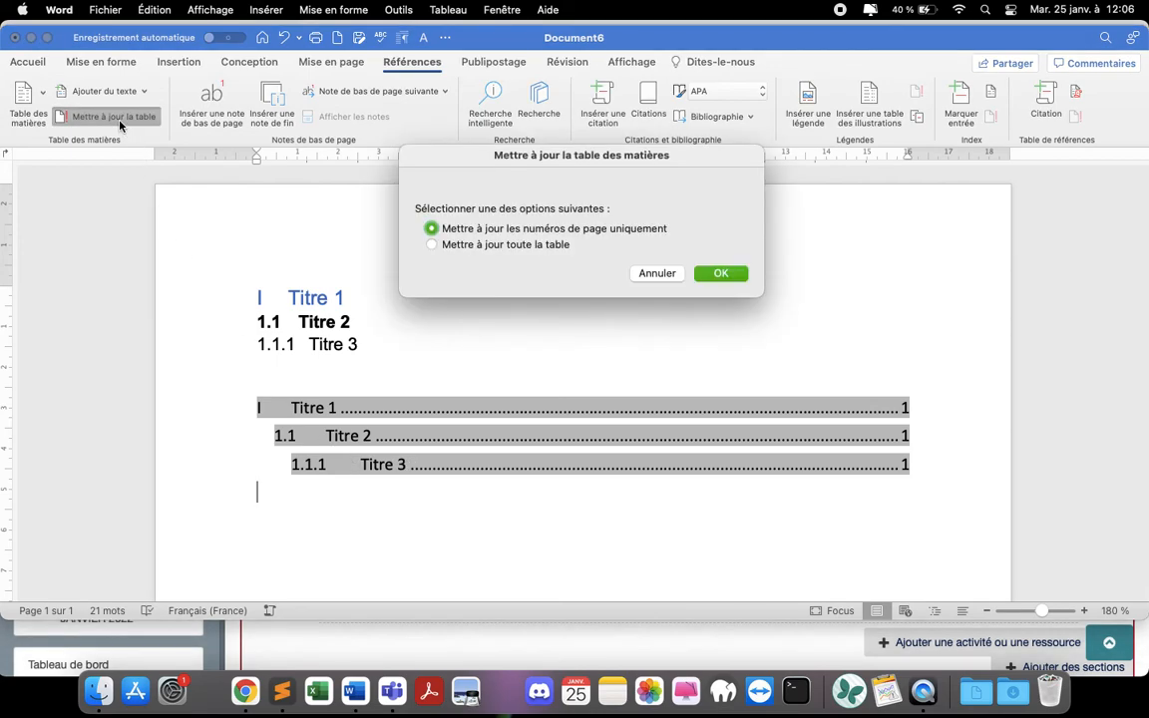
pyautogui.click(432, 244)
pyautogui.click(706, 273)
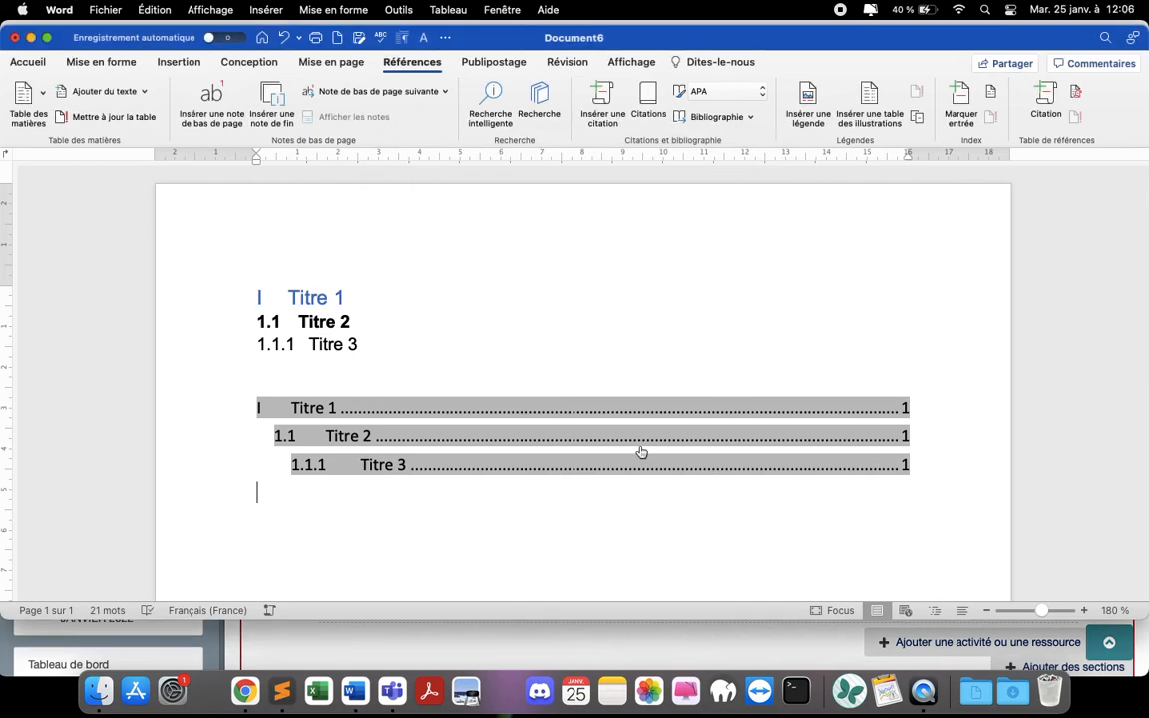
pyautogui.click(92, 70)
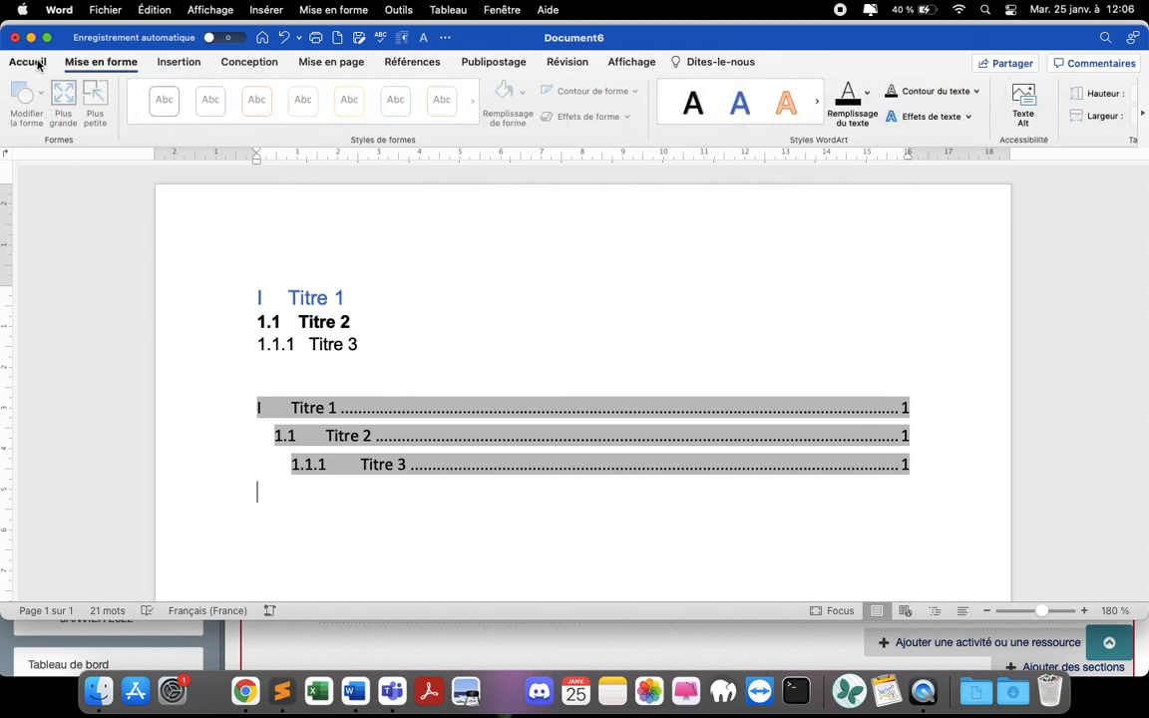
pyautogui.click(28, 62)
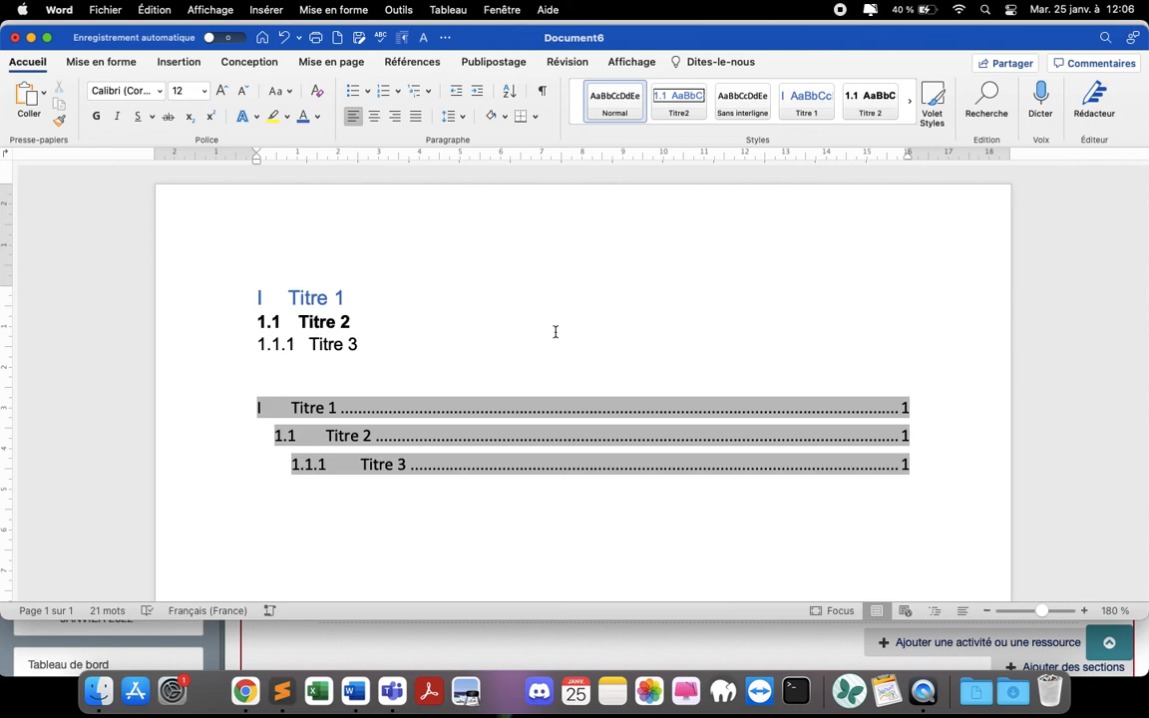